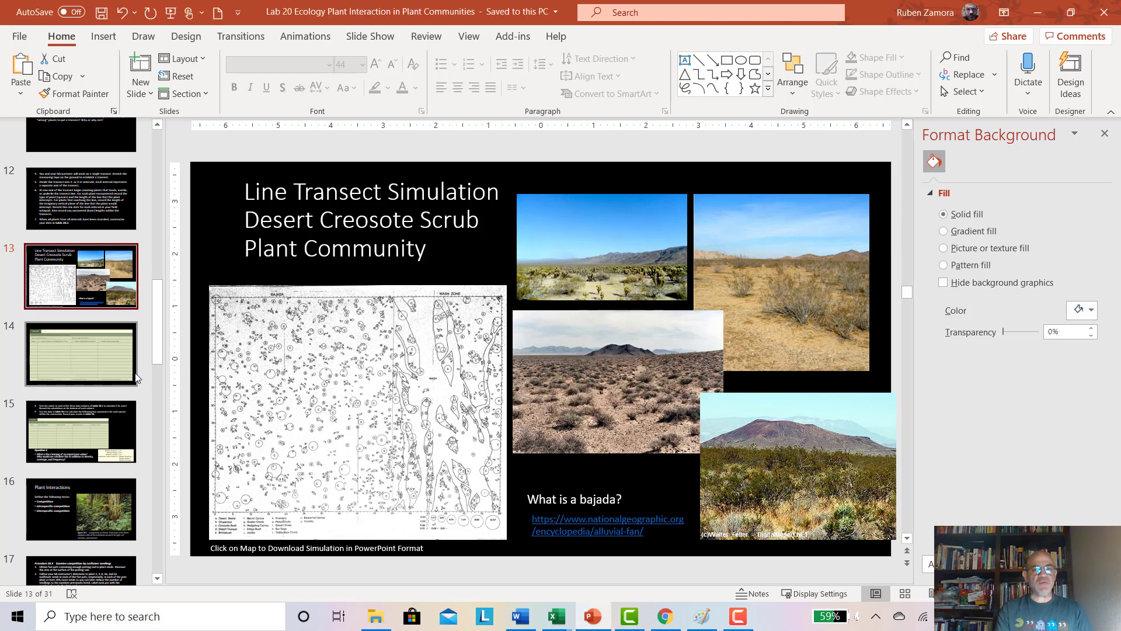
Step: Review the Table 20.1 slide and examine the species table in the Line Transect Data Sheet_Sample Data document in Chrome
left_click(111, 362)
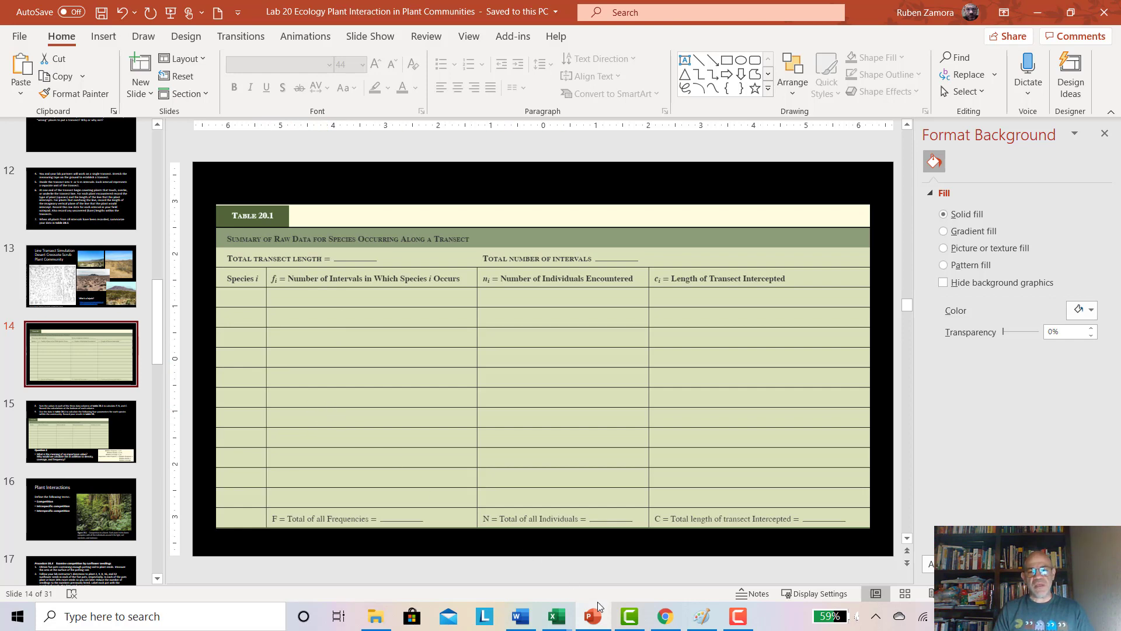
left_click(665, 616)
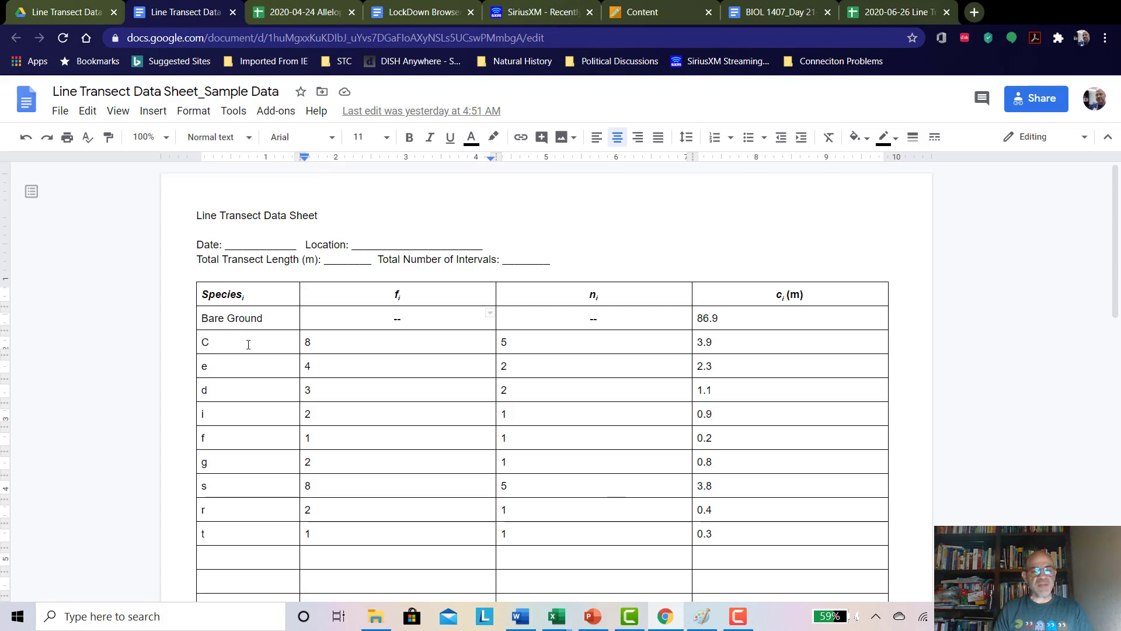
left_click(312, 343)
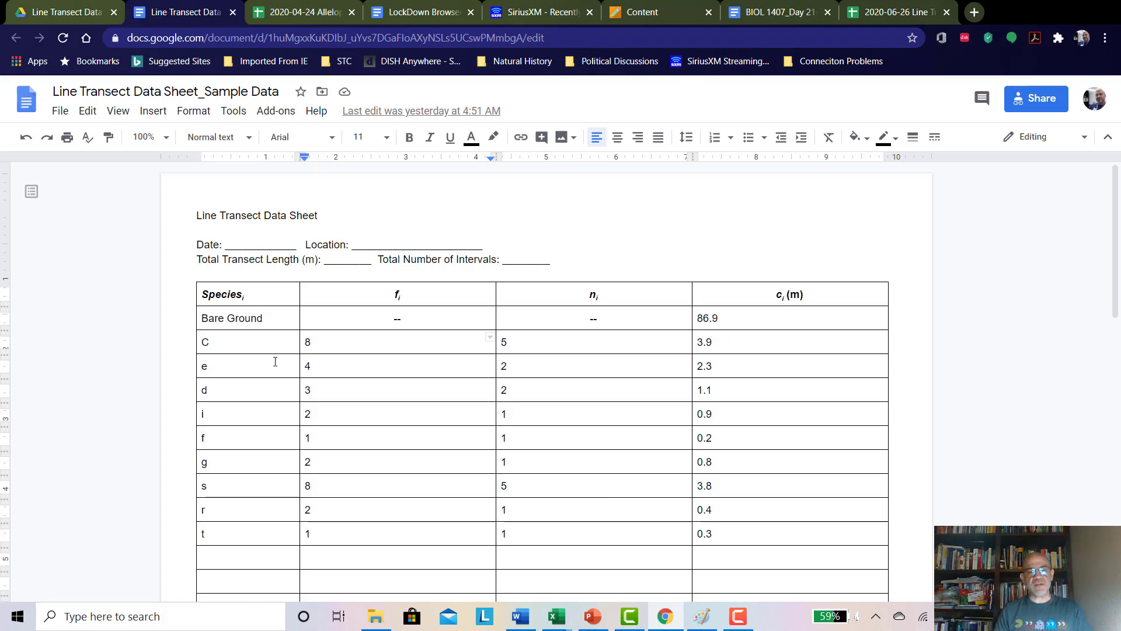
scroll(374, 495, "down", 1)
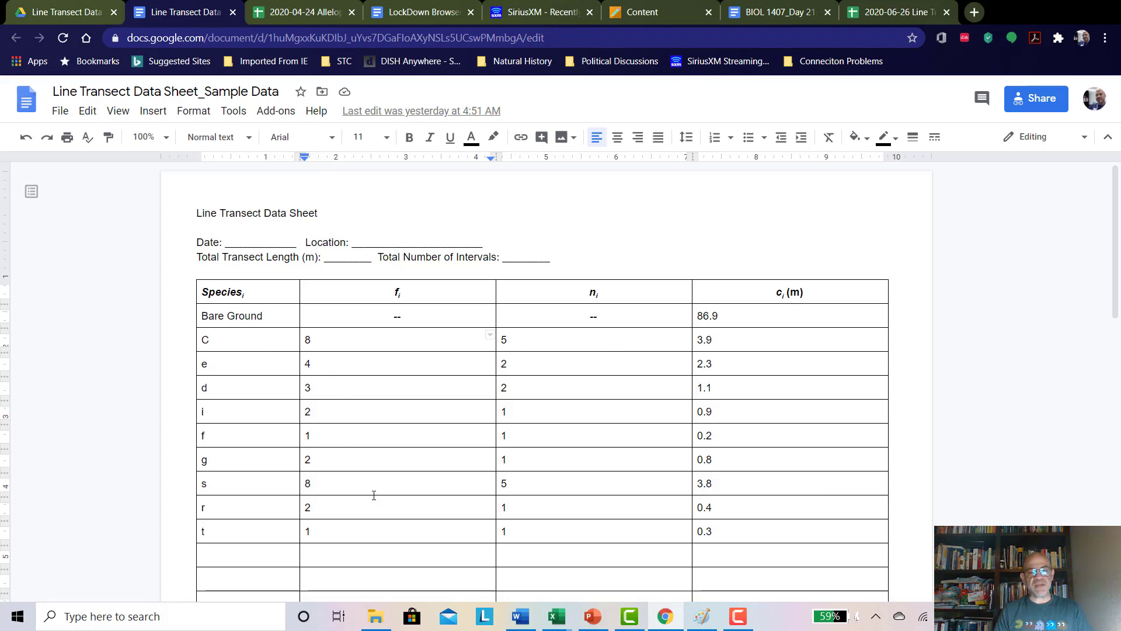
scroll(374, 495, "down", 3)
scroll(371, 483, "up", 3)
scroll(370, 483, "down", 1)
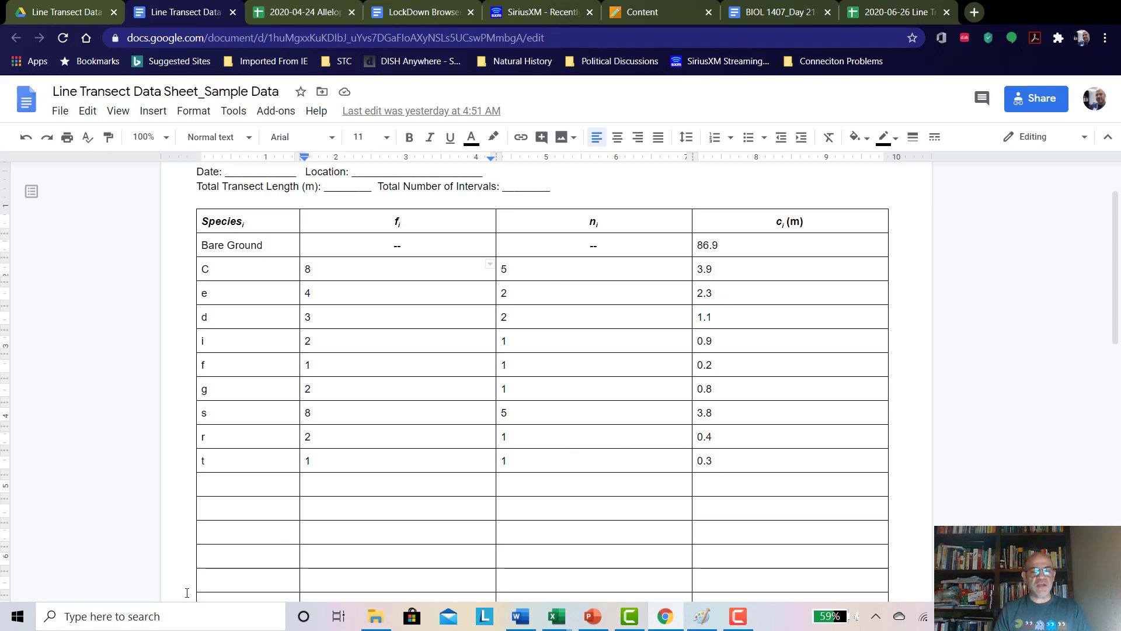
Step: Open Calculator and move its window aside so the document's f i column can be read
left_click(16, 614)
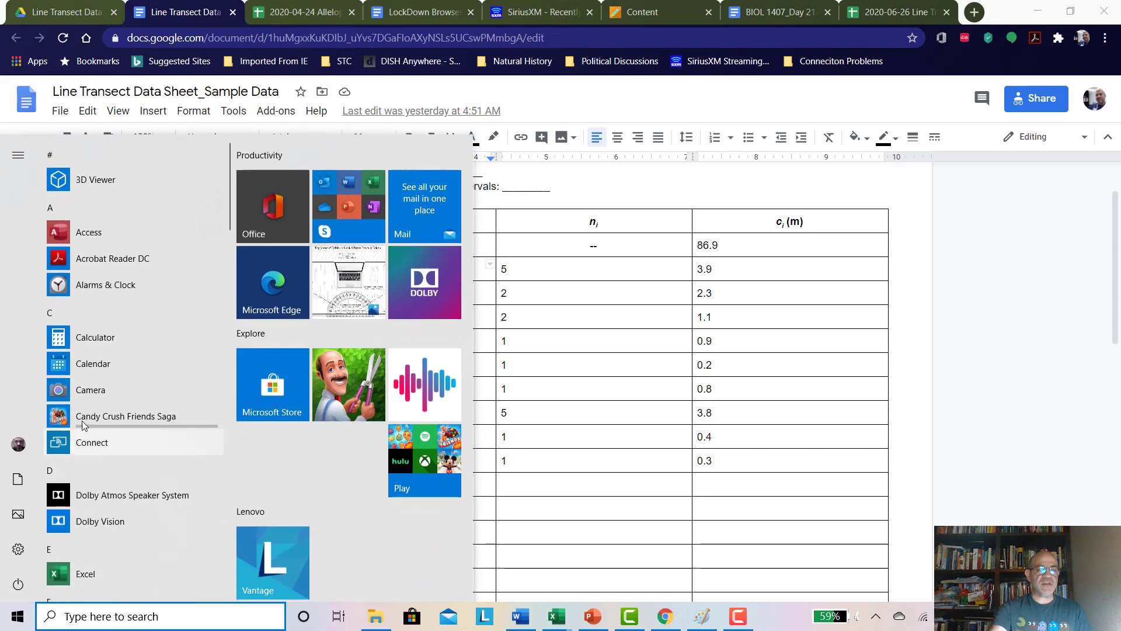
left_click(58, 334)
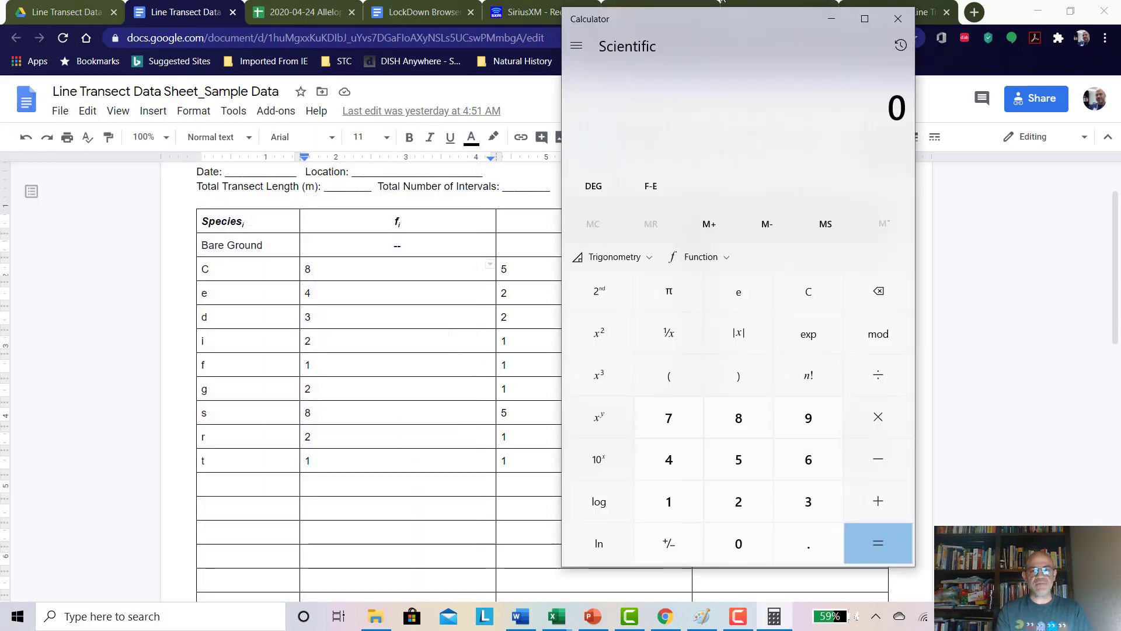
left_click_drag(713, 29, 891, 98)
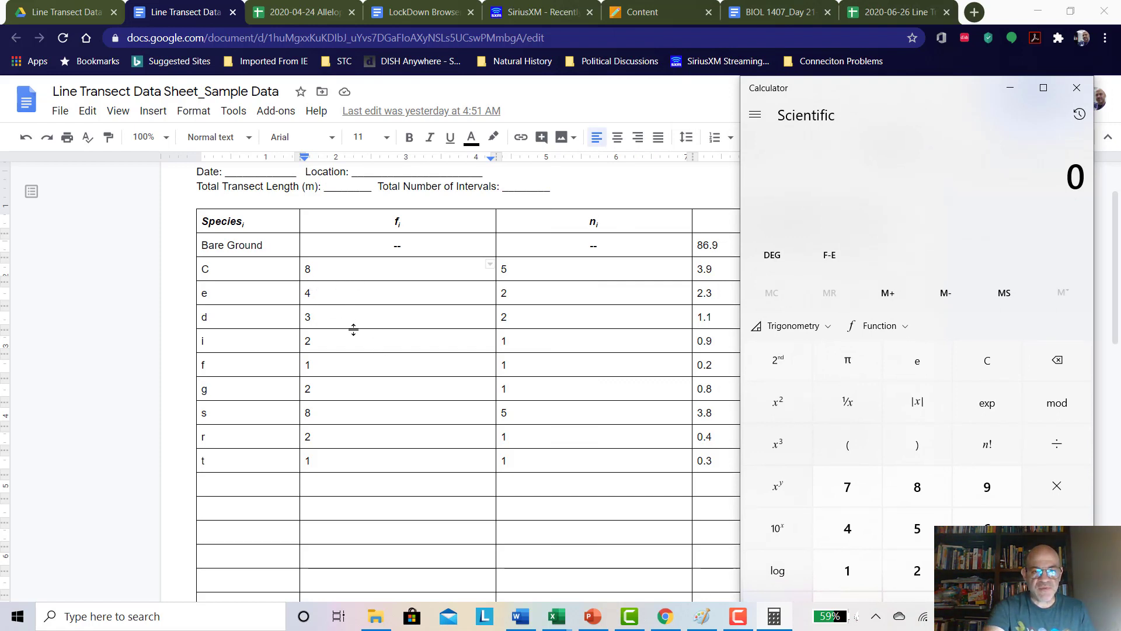
Step: Sum the f i values in Calculator as 8+4+3+2+1+2+8+2+1 and move the window clear of the table
key("8")
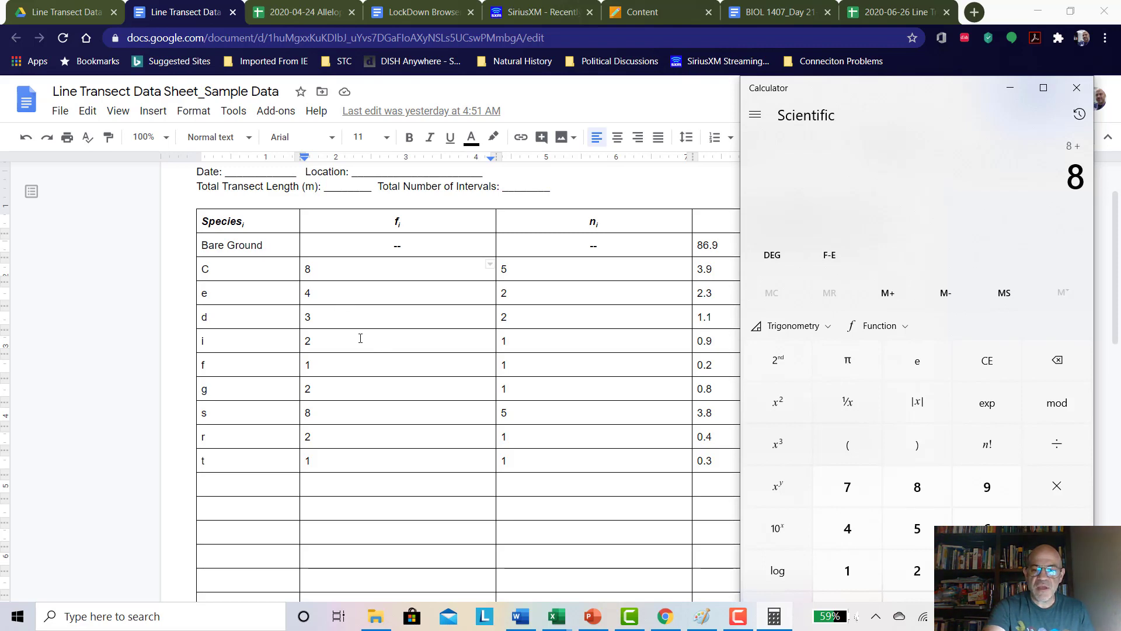
key("4")
key("plus")
key("3")
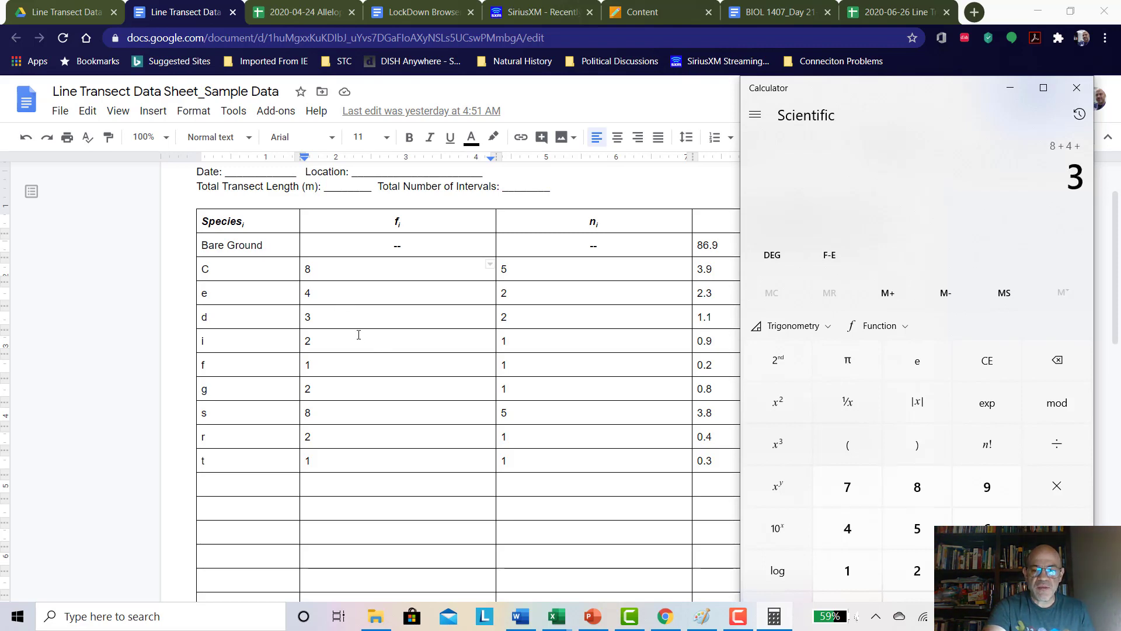
key("plus")
key("2")
key("plus")
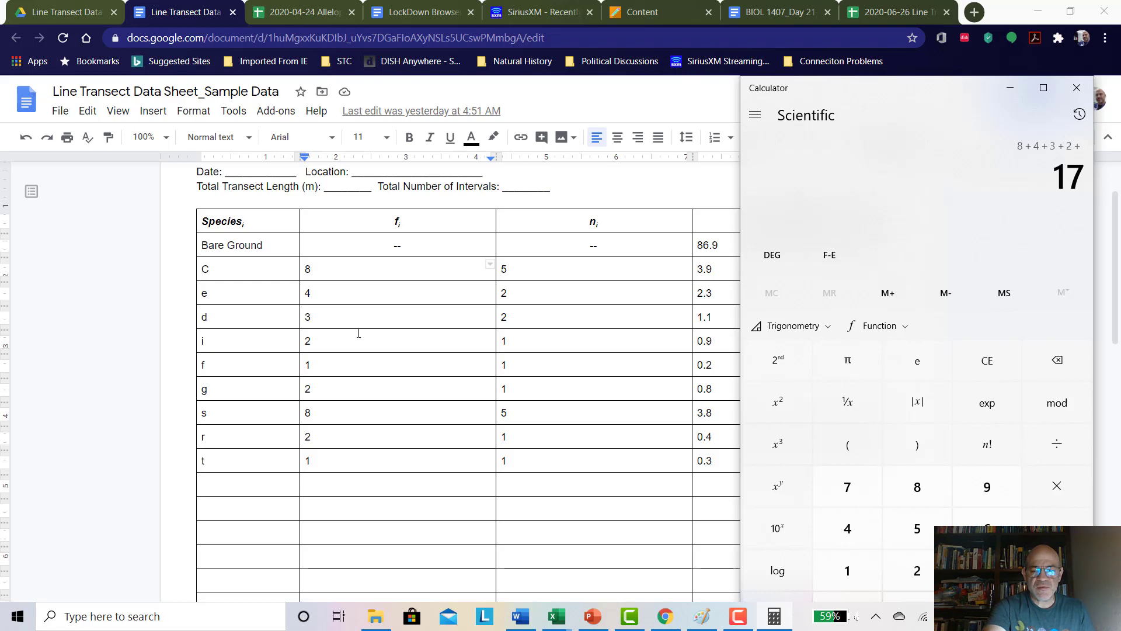
key("1")
key("plus")
key("2")
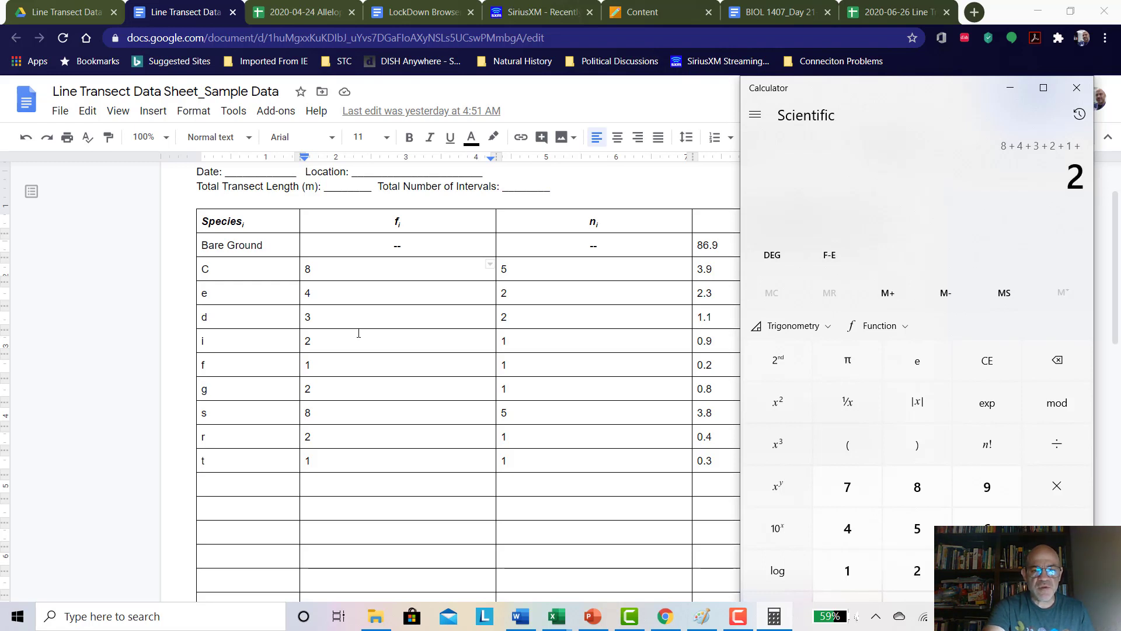
key("plus")
key("8")
key("plus")
key("2")
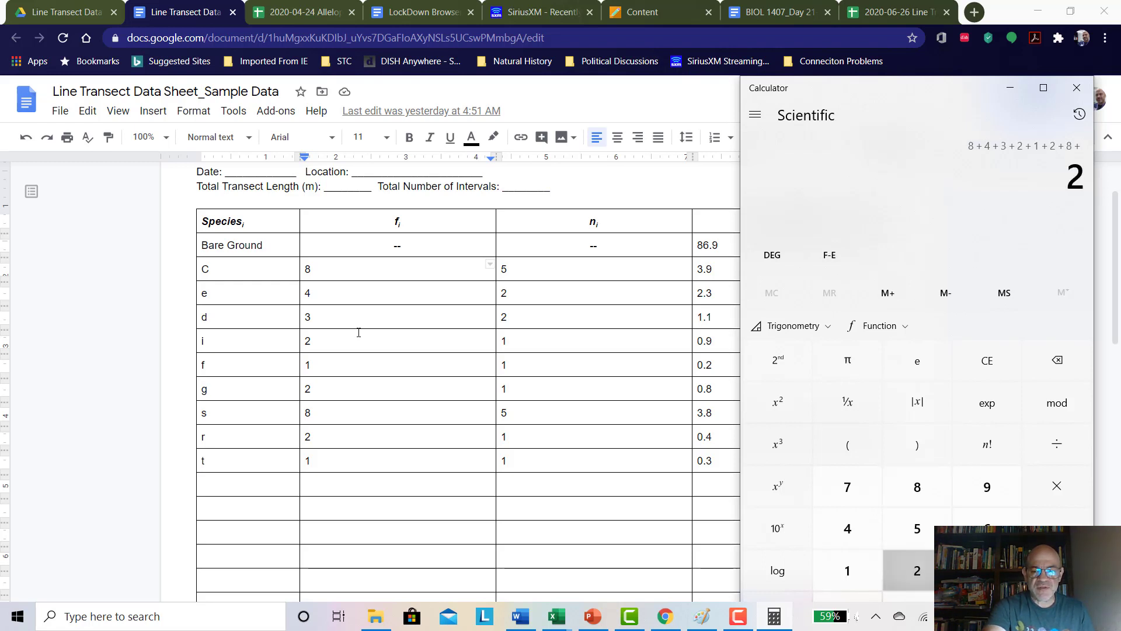
key("plus")
key("1")
key("Return")
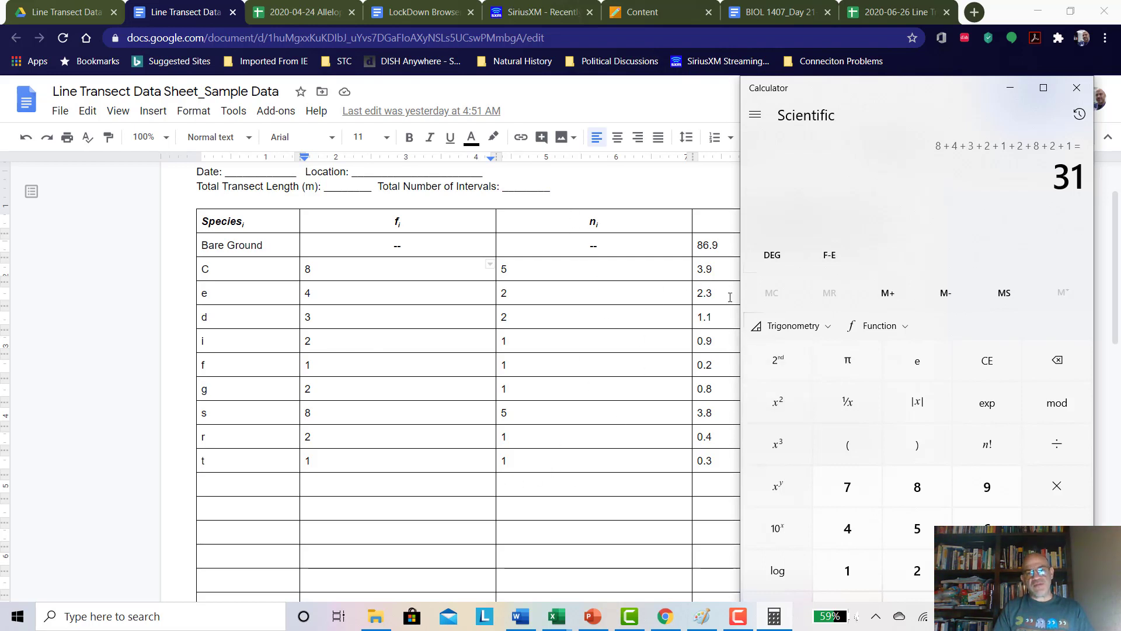
left_click_drag(874, 100, 933, 96)
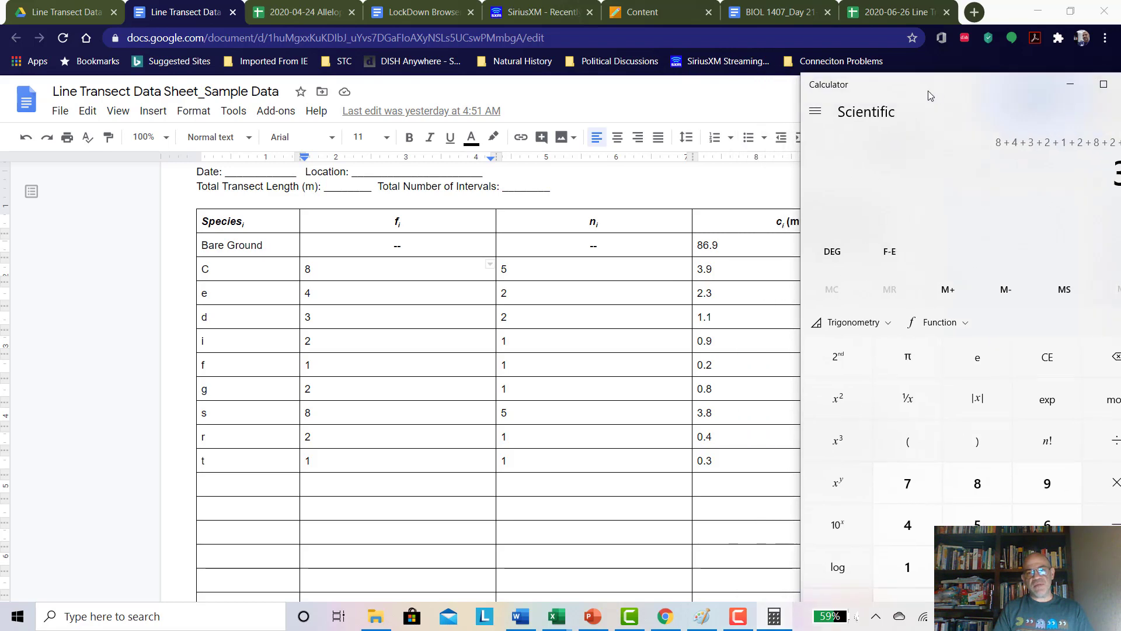
Step: View the Raw Data sheet of the Allelopathy Data spreadsheet and open the 2020-06-26 Line Transect Data spreadsheet
left_click(272, 13)
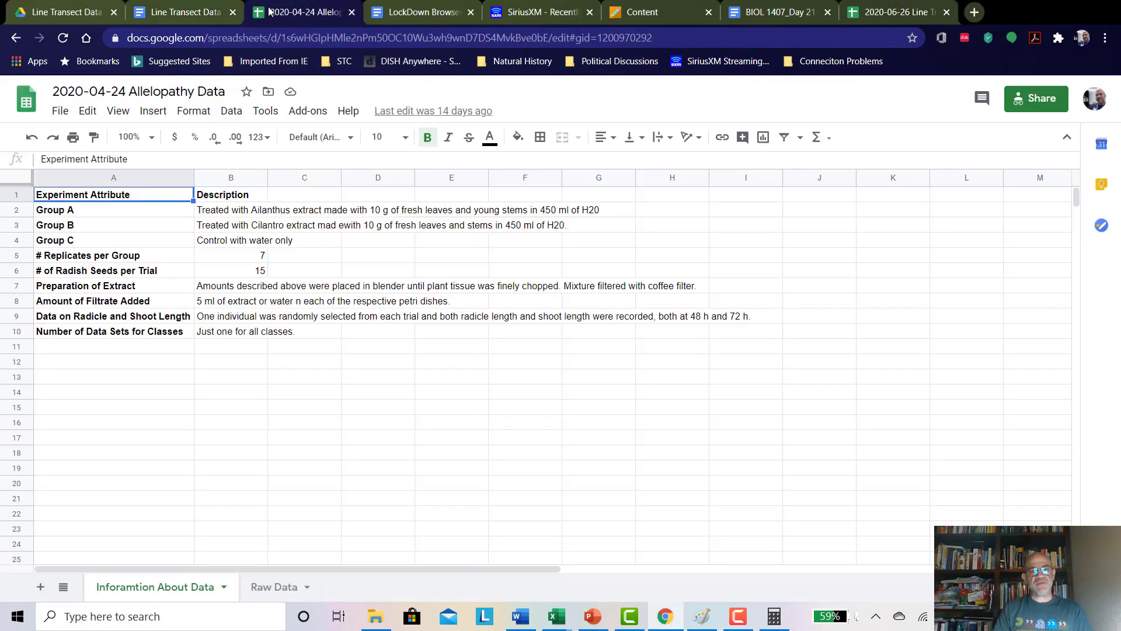
left_click(276, 586)
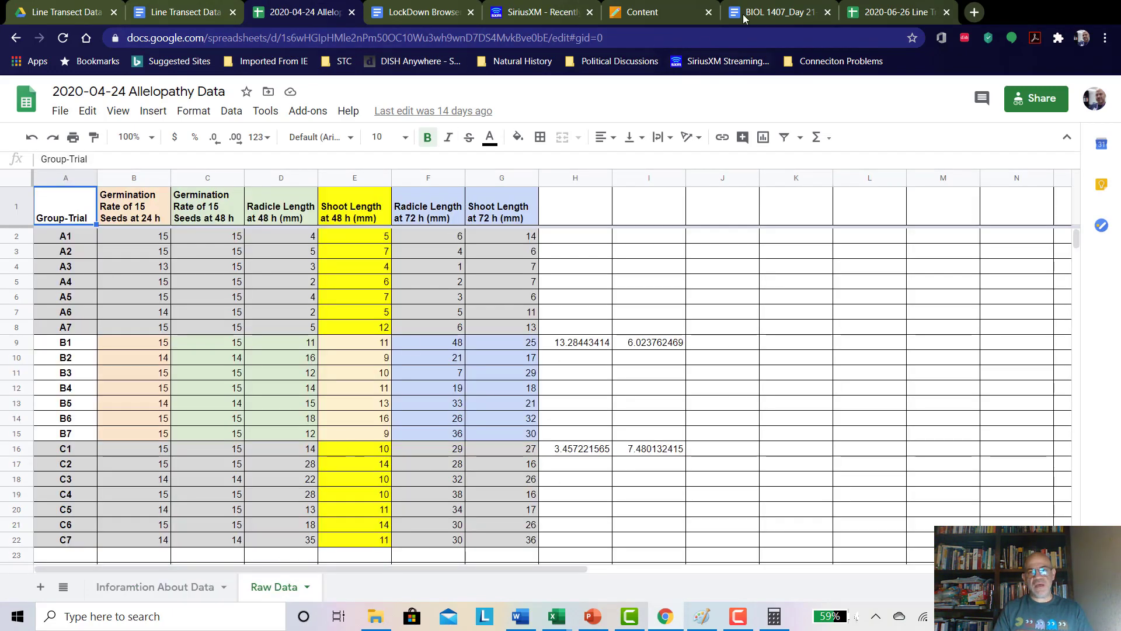
left_click(867, 11)
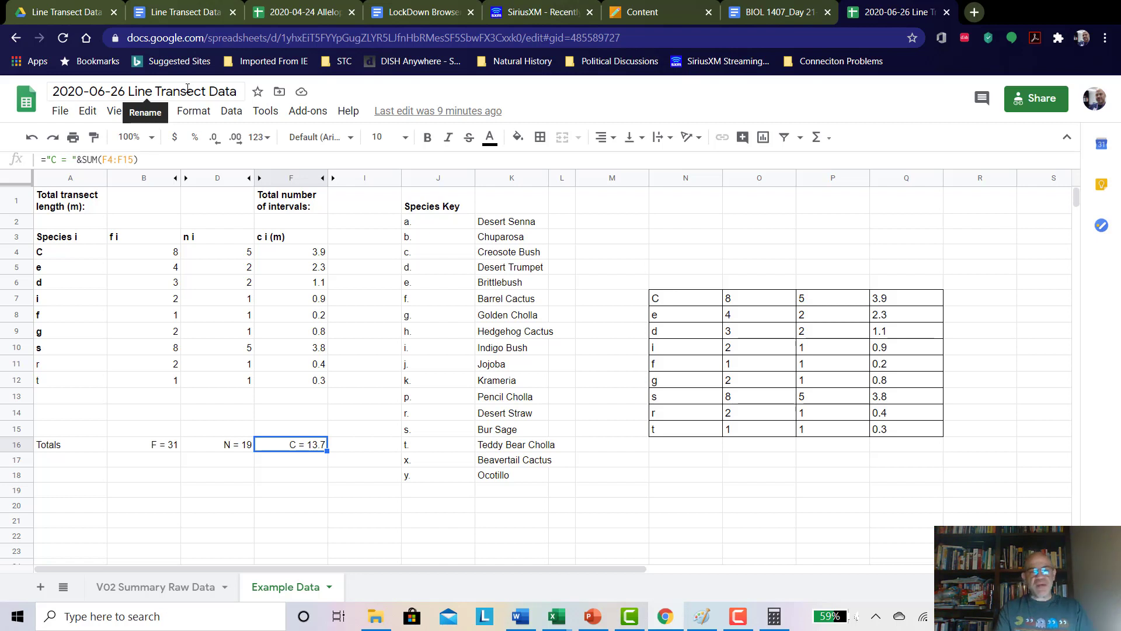
Step: Examine the F and N total formulas in row 16 and the first n i and c i values for species C
left_click(140, 451)
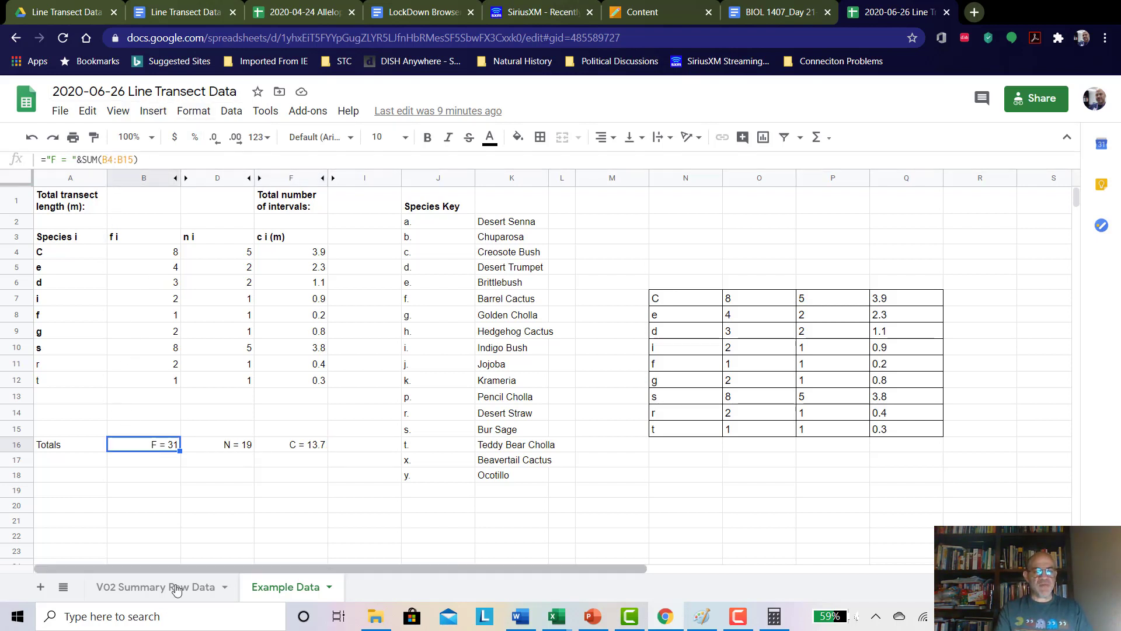
left_click(232, 445)
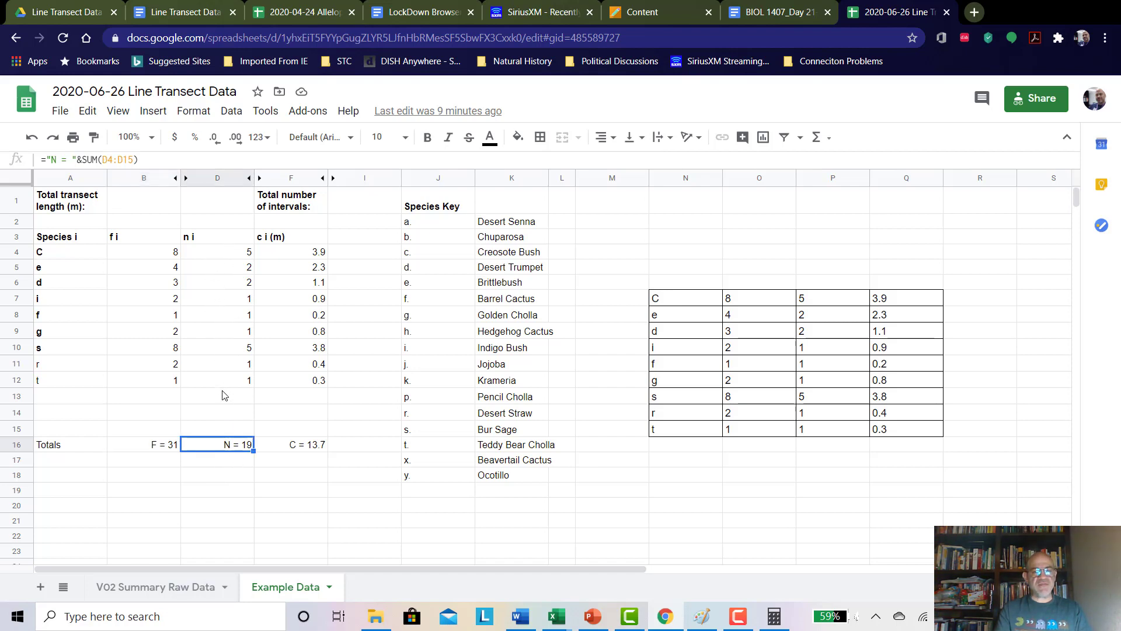
left_click(238, 486)
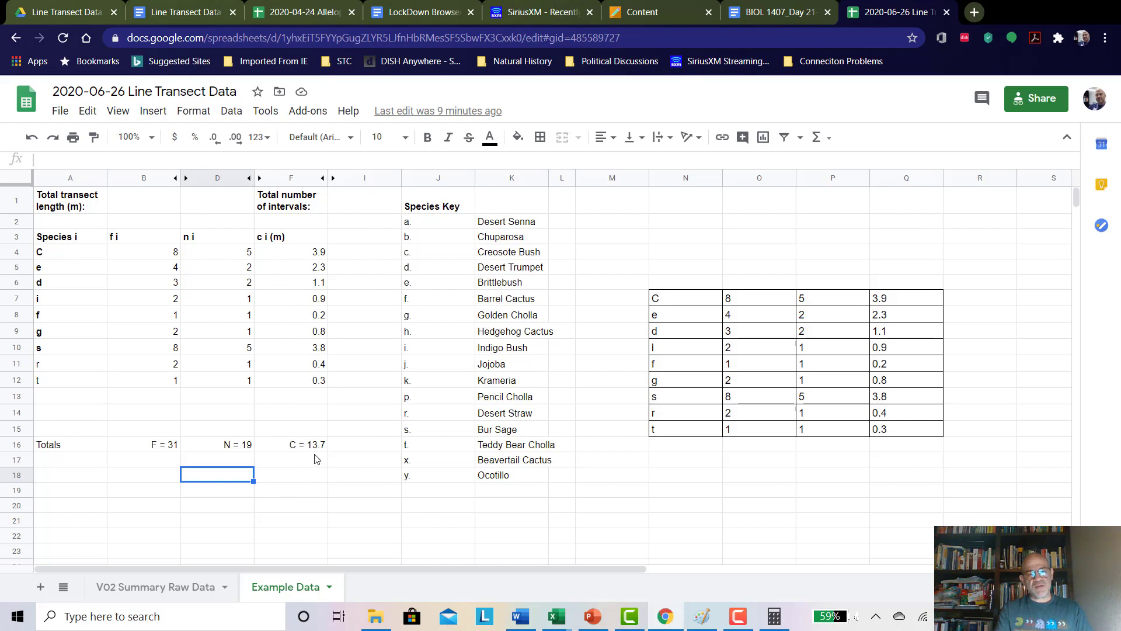
left_click(297, 478)
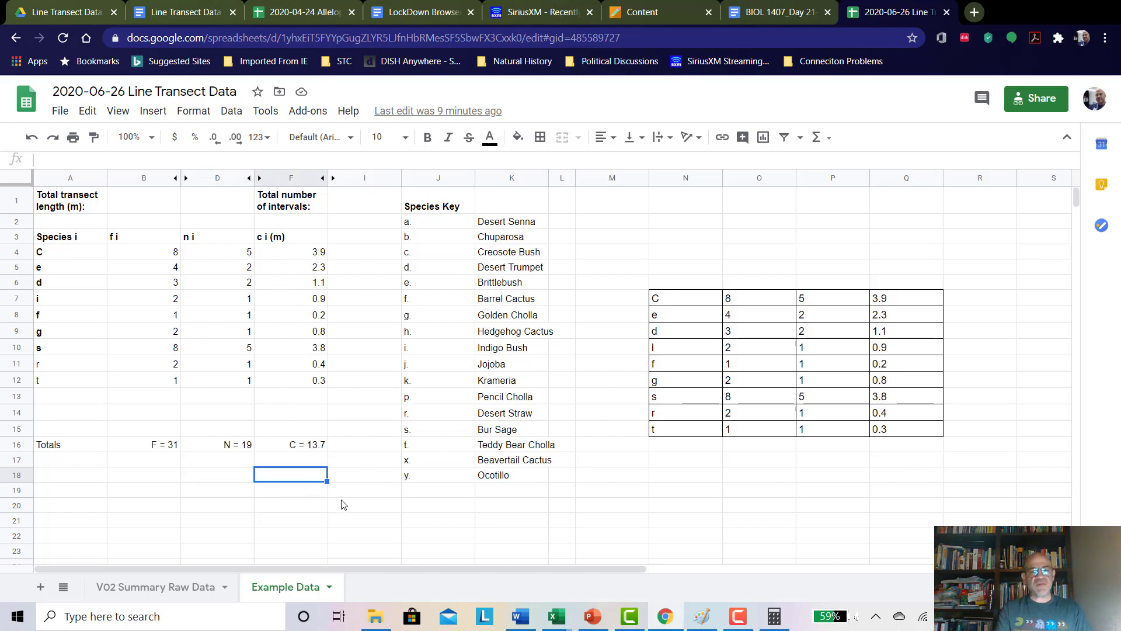
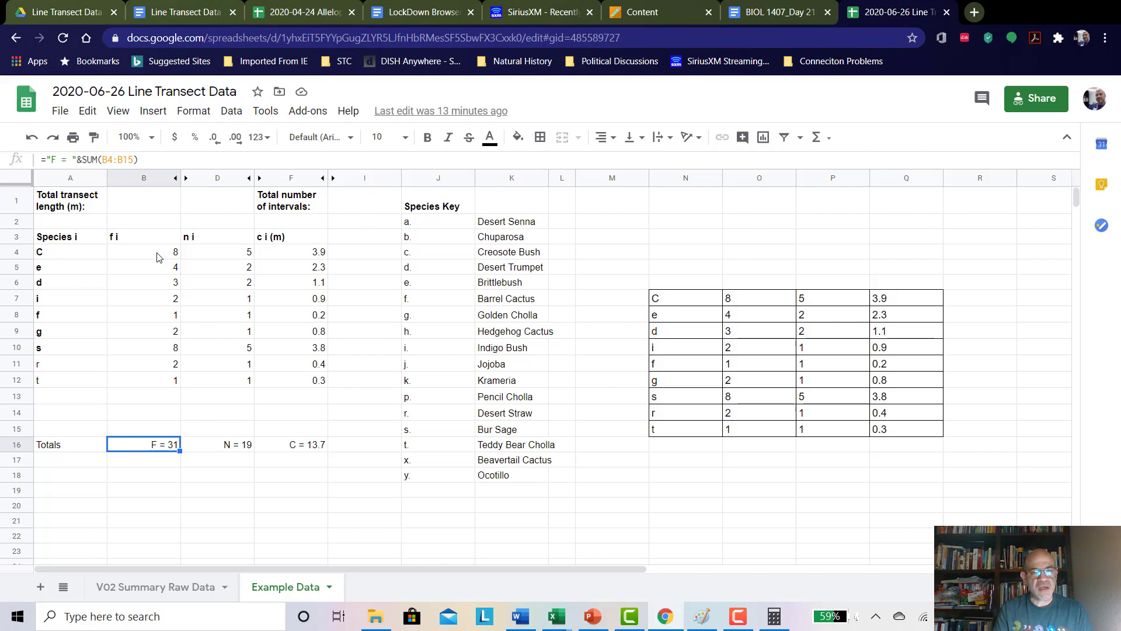
left_click(217, 257)
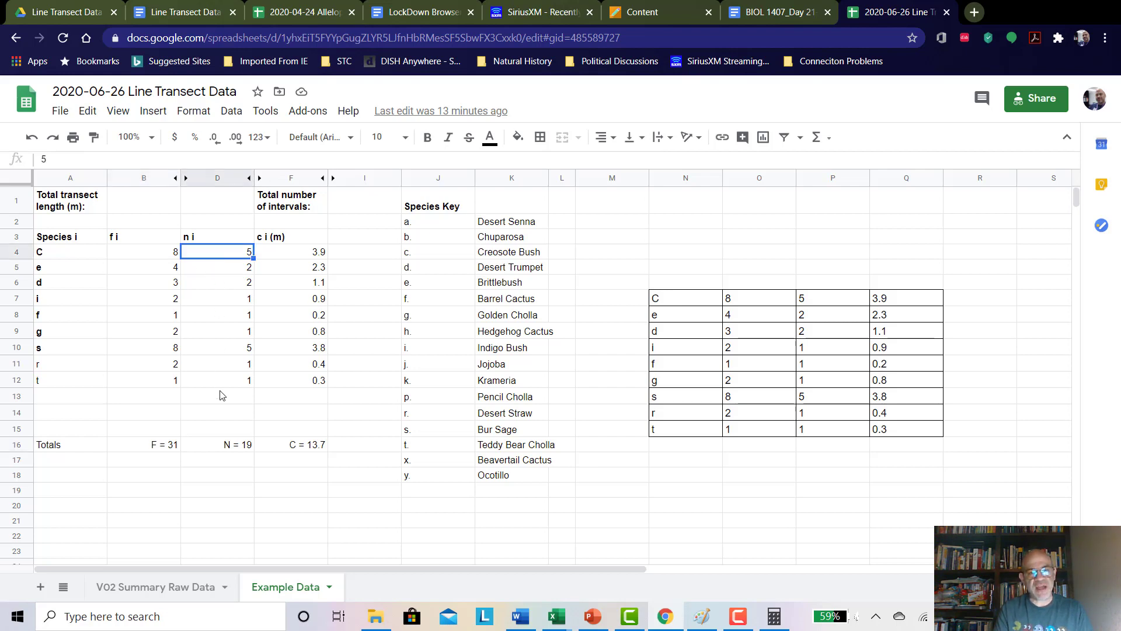
left_click(236, 446)
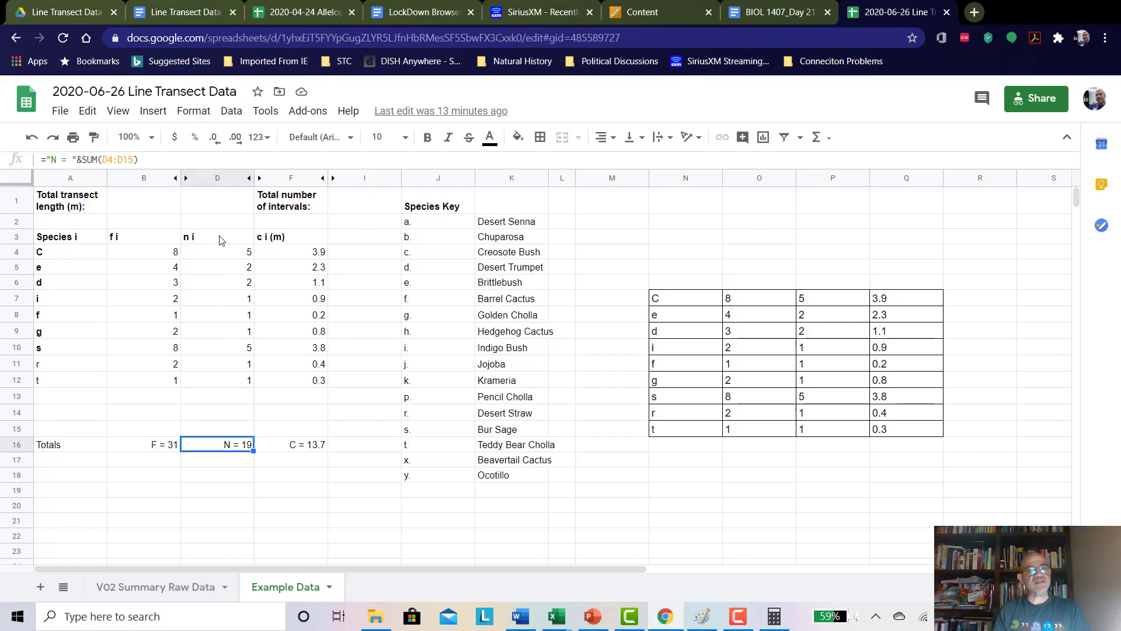
left_click(296, 255)
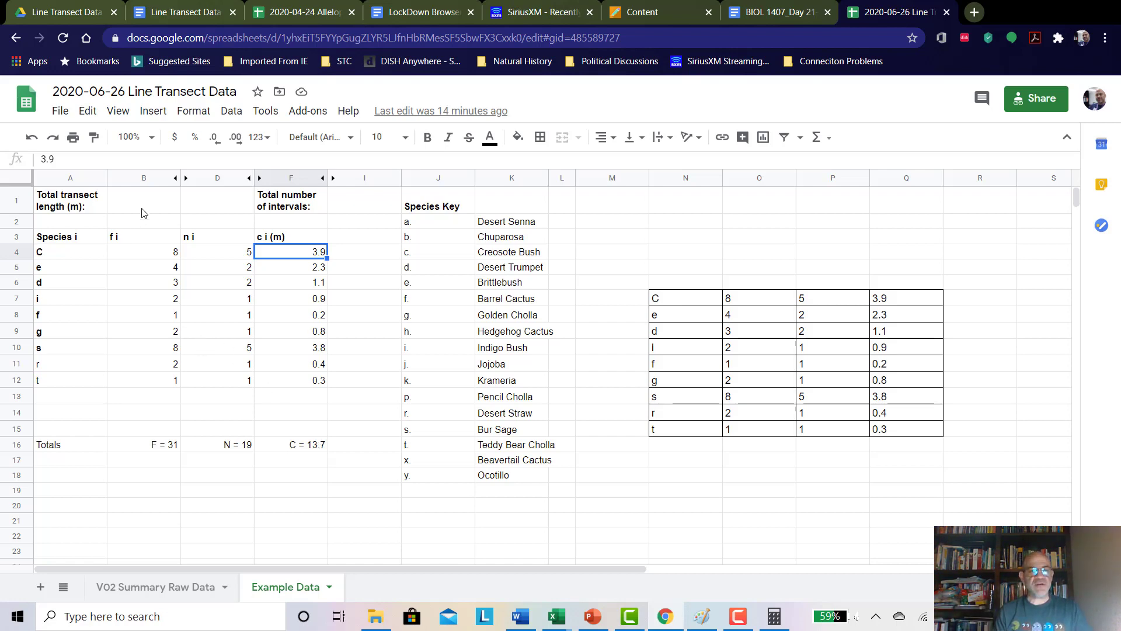
Step: Hide columns B through D and try to unhide the hidden columns across A through K
left_click_drag(145, 177, 196, 179)
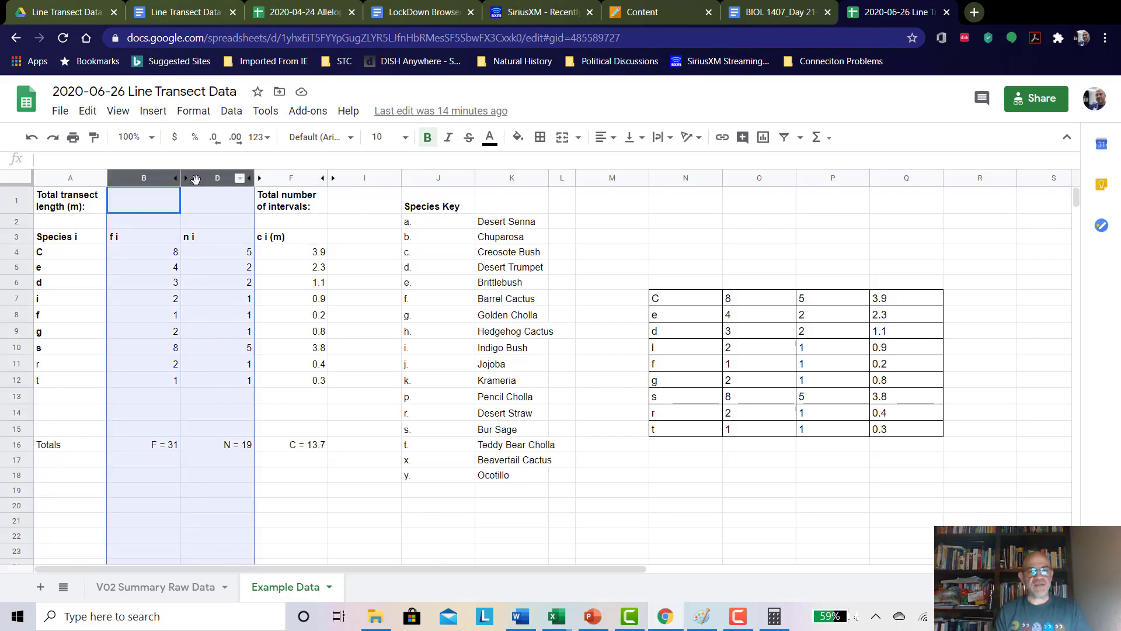
right_click(194, 179)
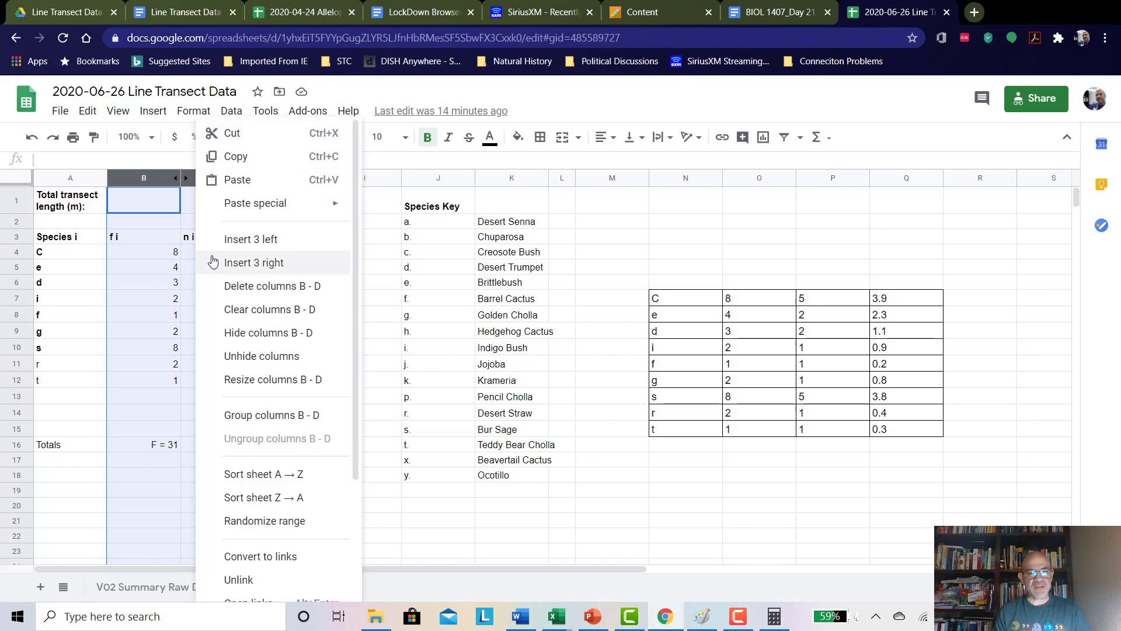
left_click(225, 337)
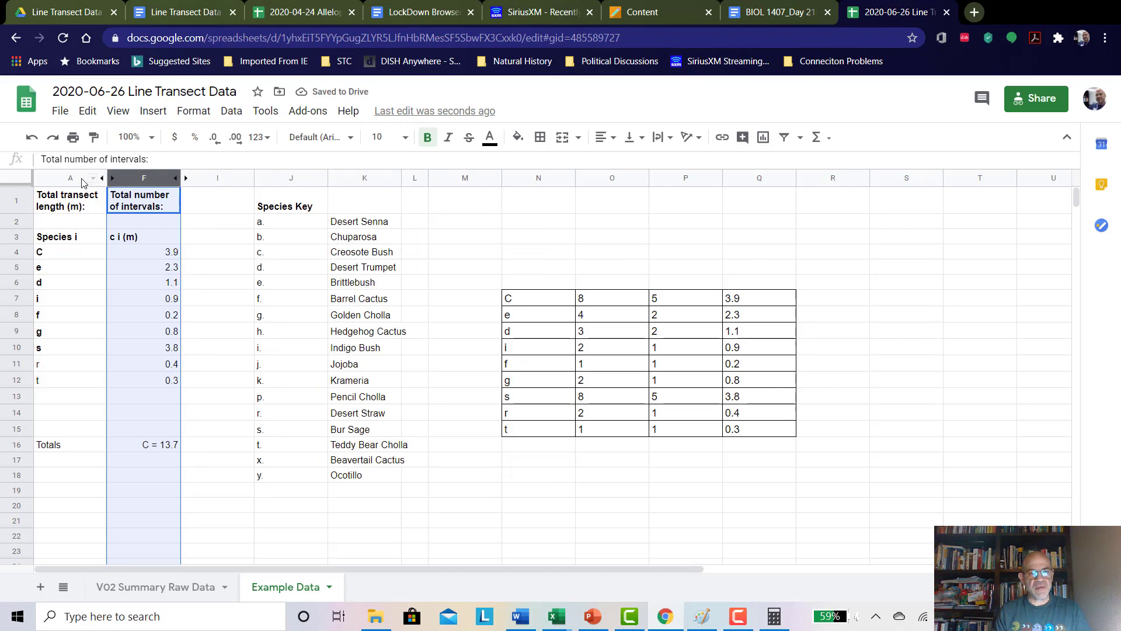
left_click_drag(82, 183, 367, 183)
right_click(219, 177)
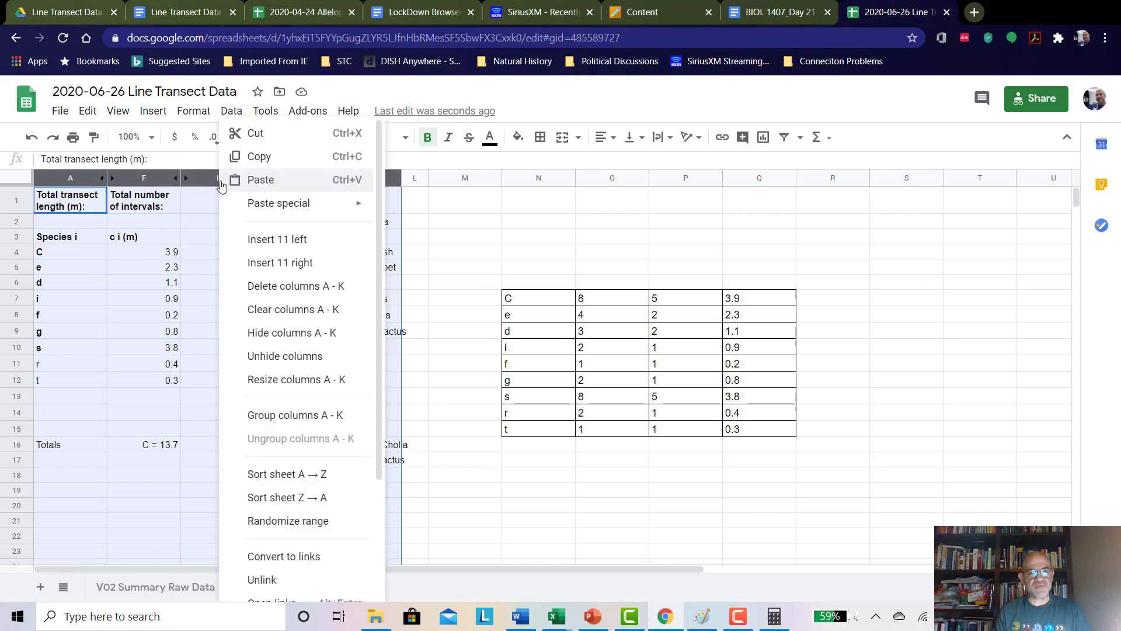
left_click(280, 355)
Step: Unhide the hidden columns between B and I on the Example Data sheet
left_click_drag(196, 180, 361, 175)
right_click(292, 178)
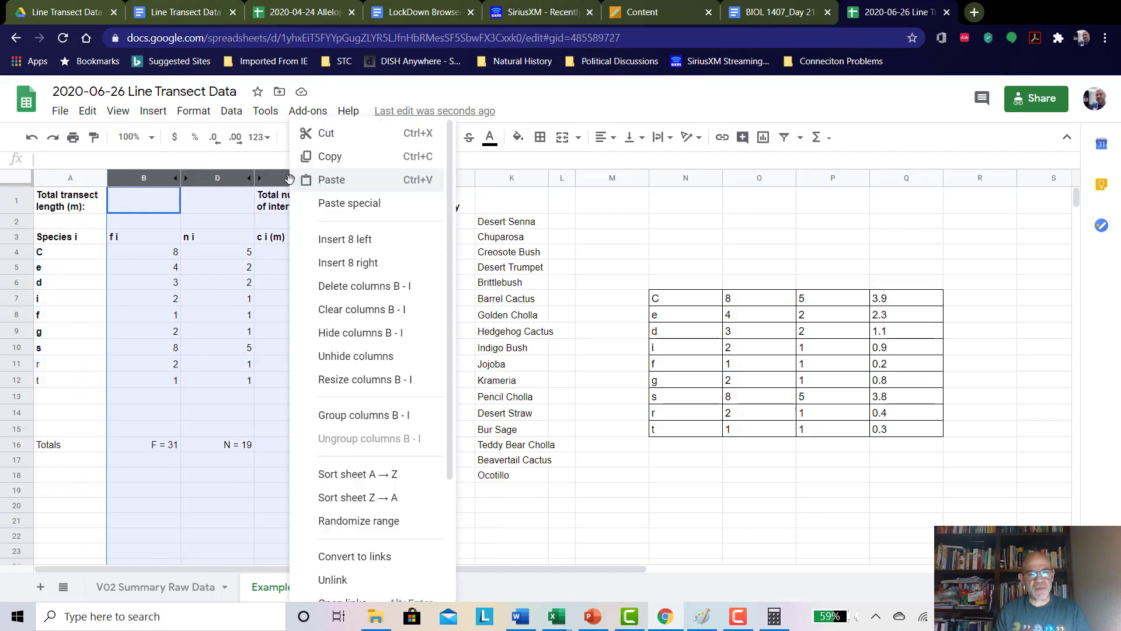
left_click(336, 356)
left_click(325, 380)
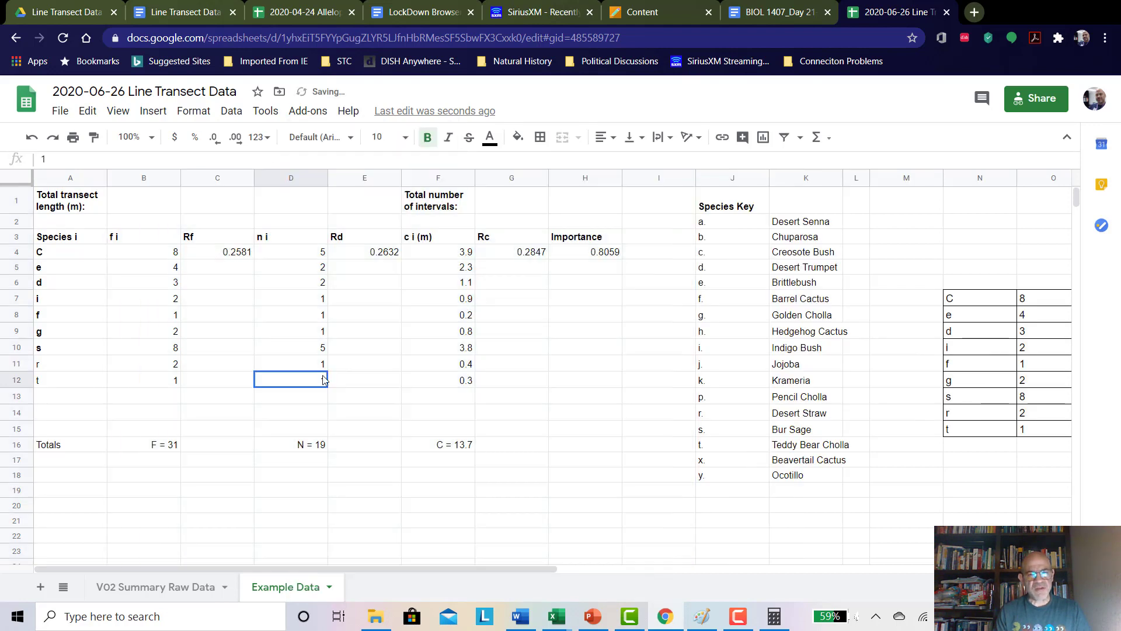
Step: Fill the Rf formula =B4/Sum(B$4:B$15) from C4 down to C12 for all listed species
left_click(201, 242)
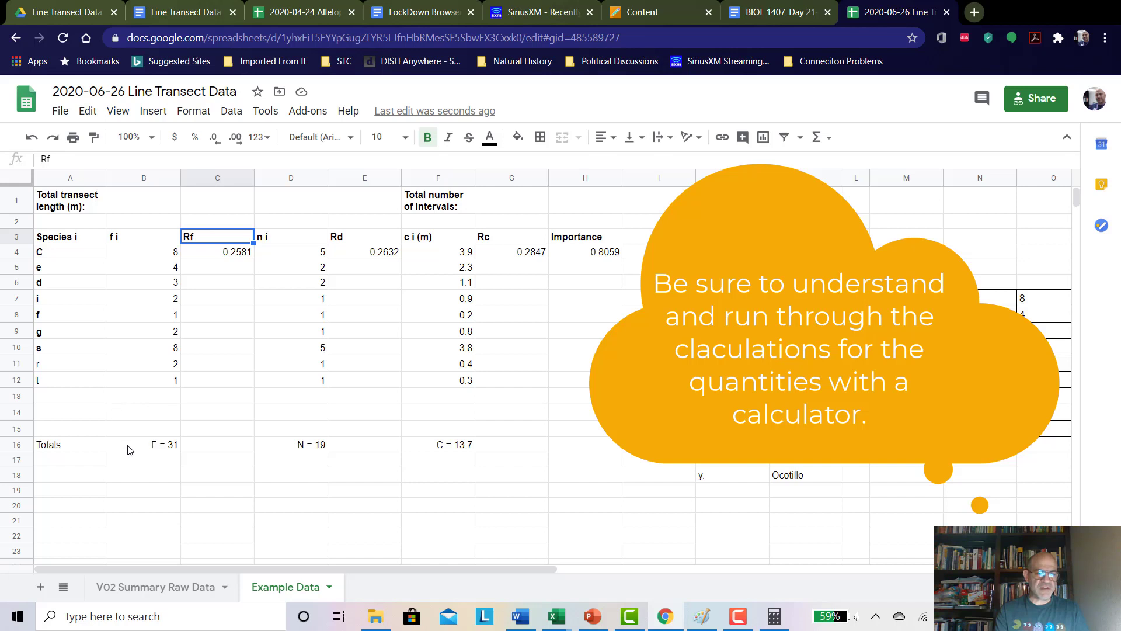
left_click(221, 256)
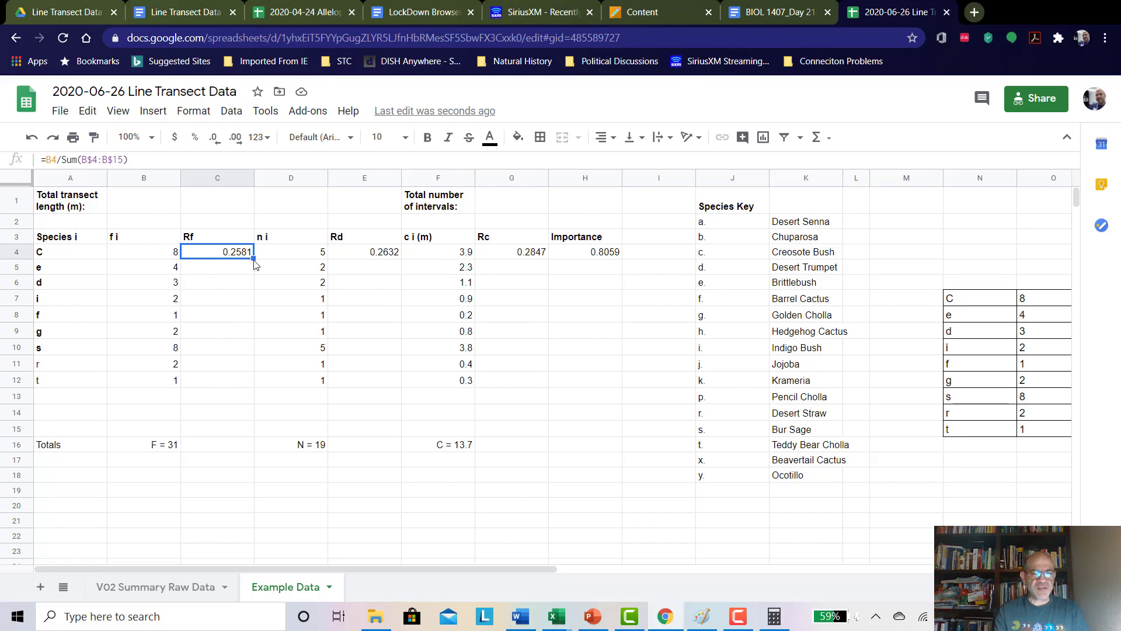
left_click_drag(254, 260, 228, 385)
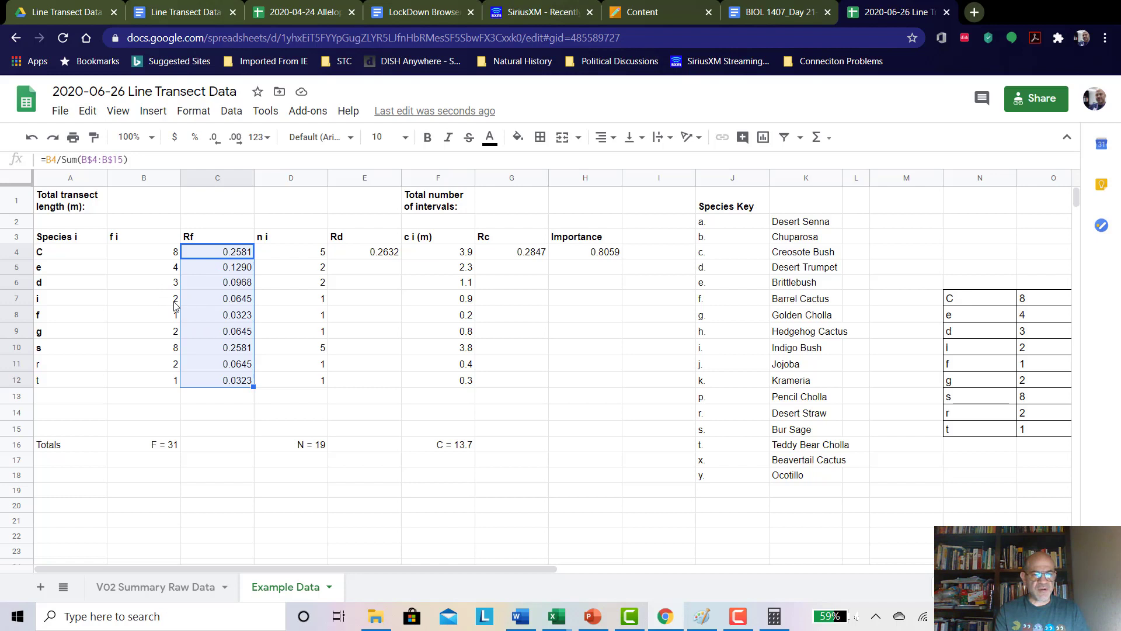
Step: Check the Rf formula of species t in C12 and the N total formula in D16
left_click(224, 401)
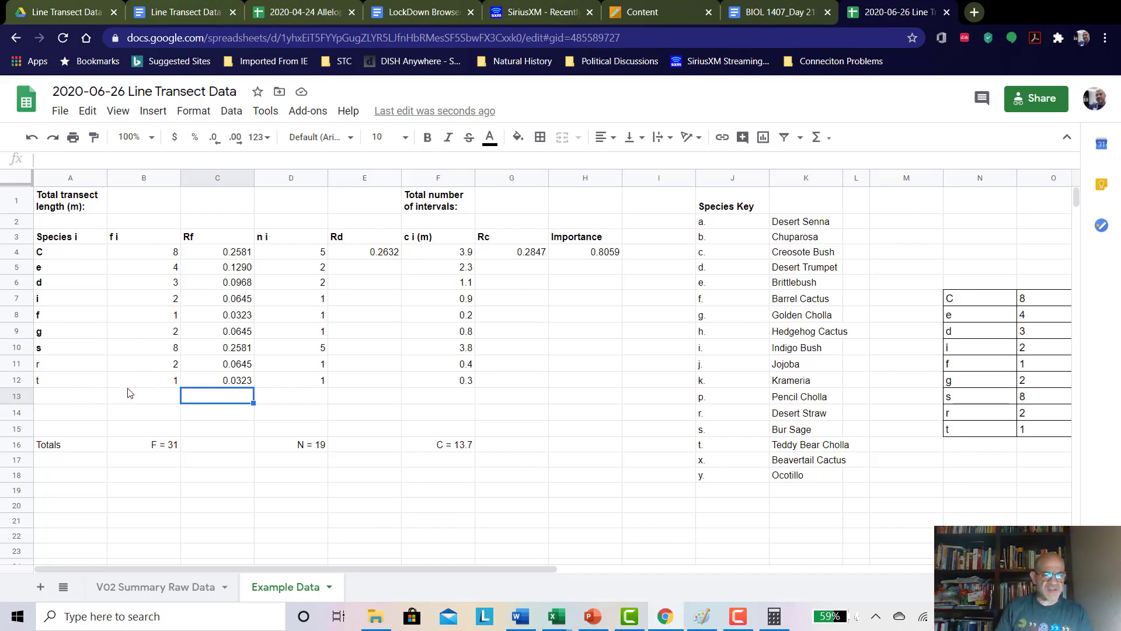
left_click(233, 382)
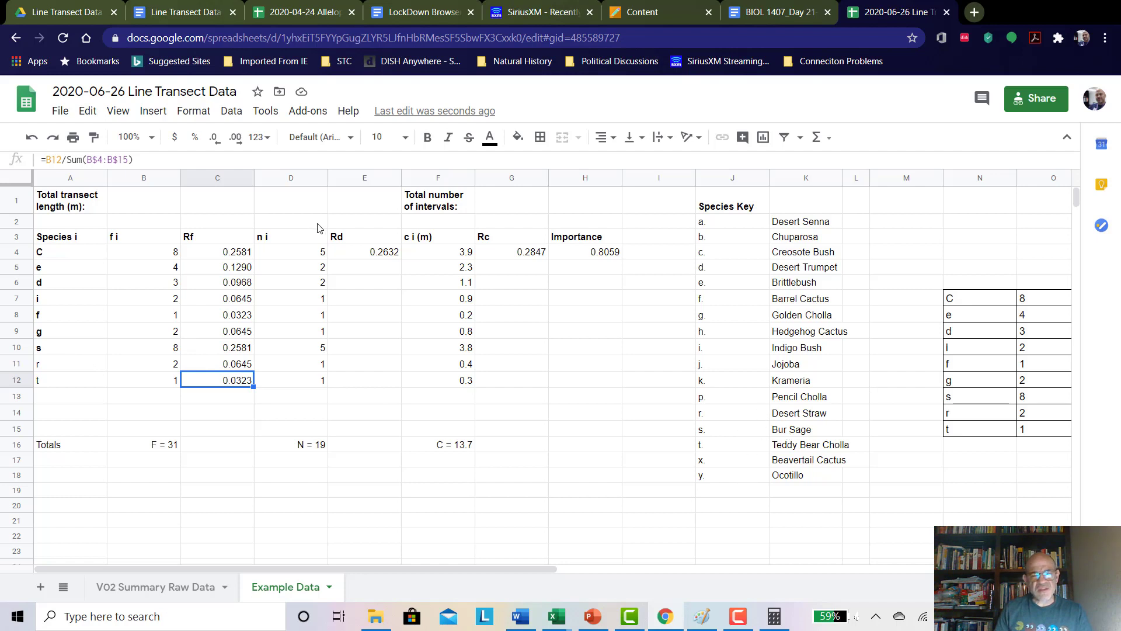
left_click(237, 462)
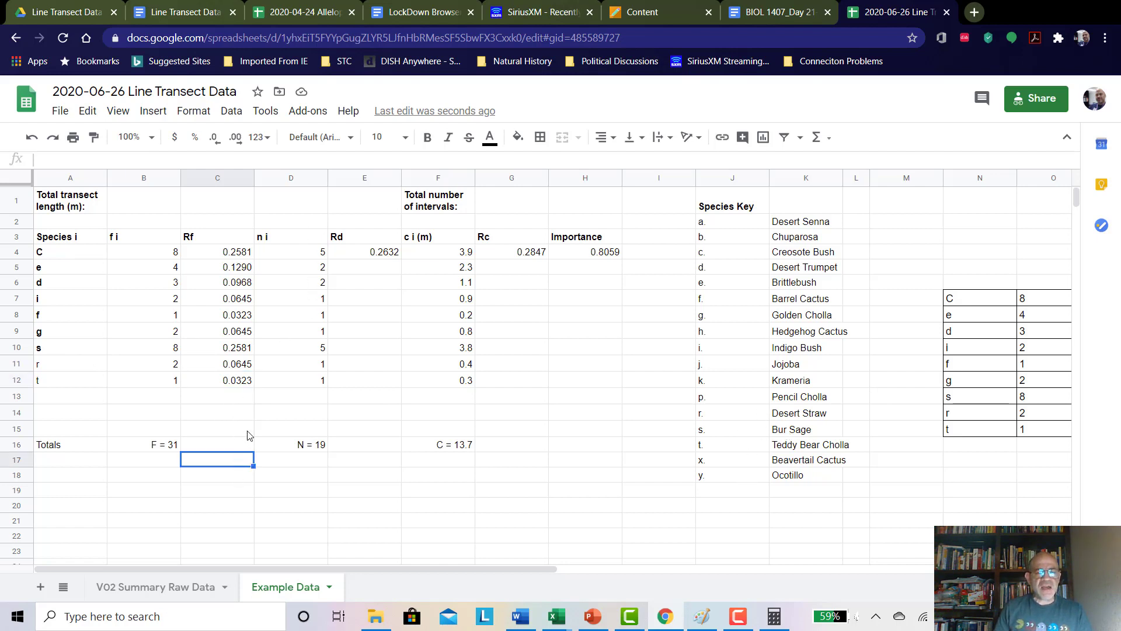
left_click(366, 253)
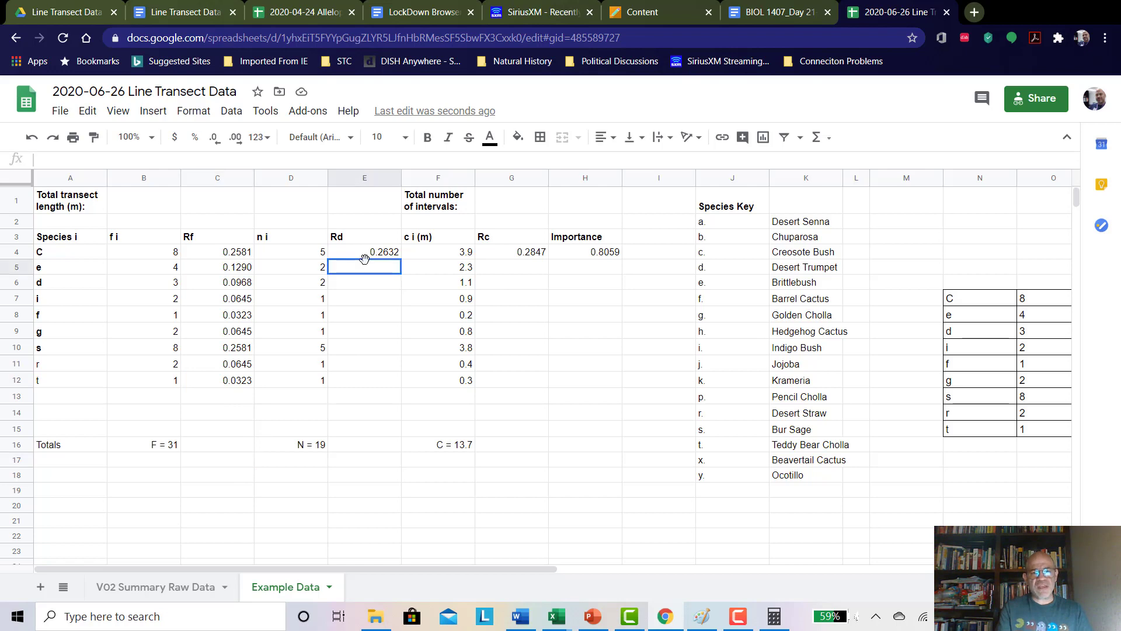
left_click(314, 450)
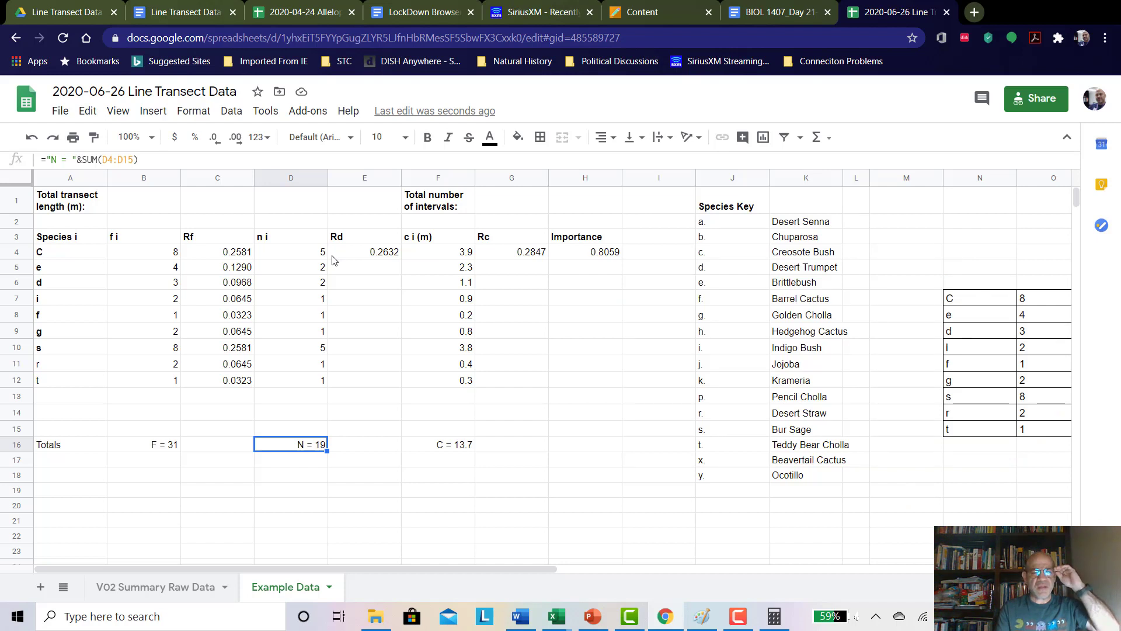
Step: Rename the relative density column heading in E3 as Rn
left_click(337, 239)
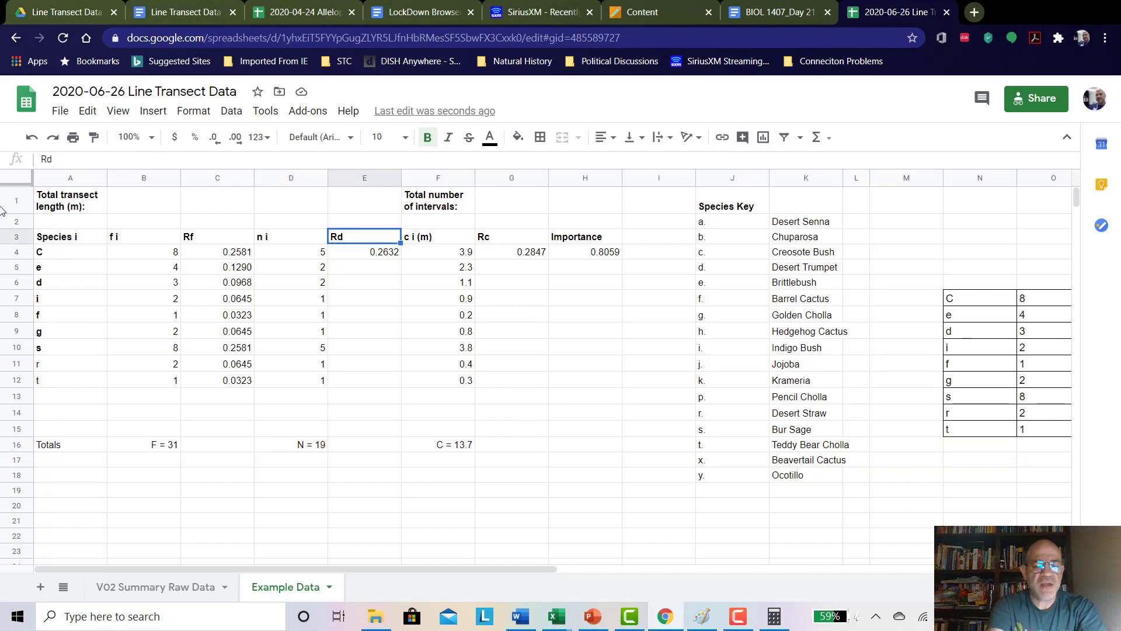
type("N")
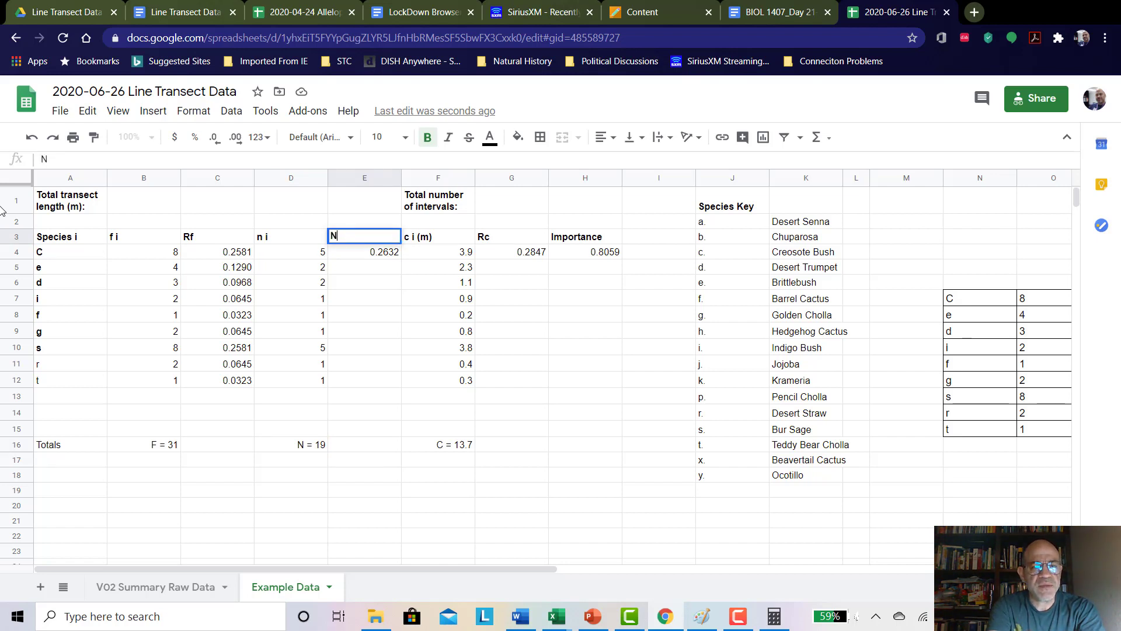
key("BackSpace")
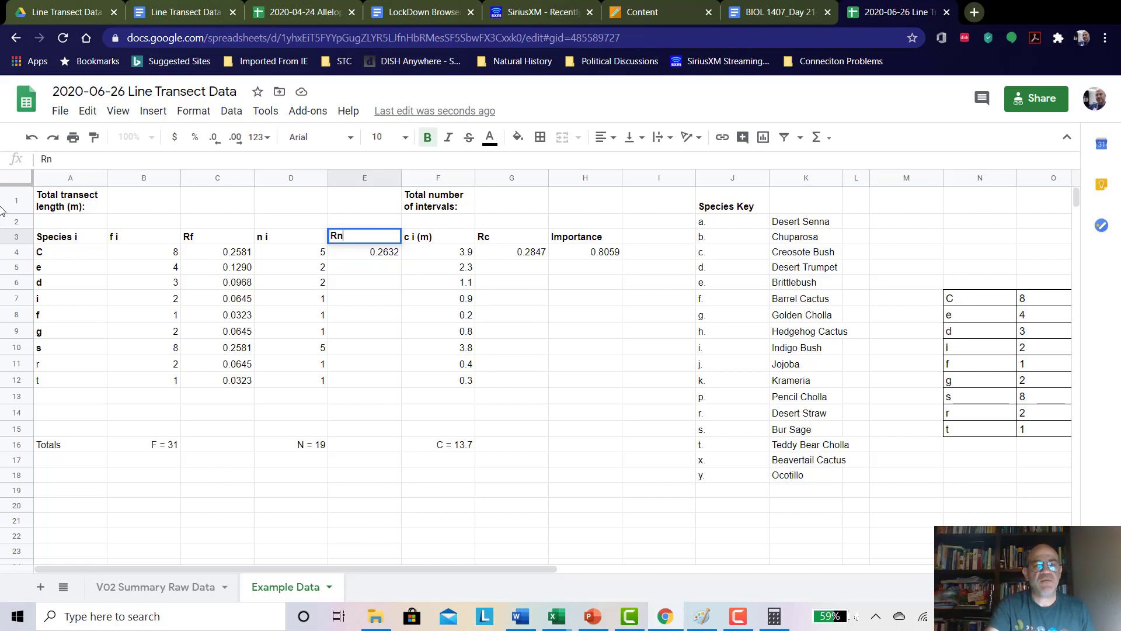
key("Return")
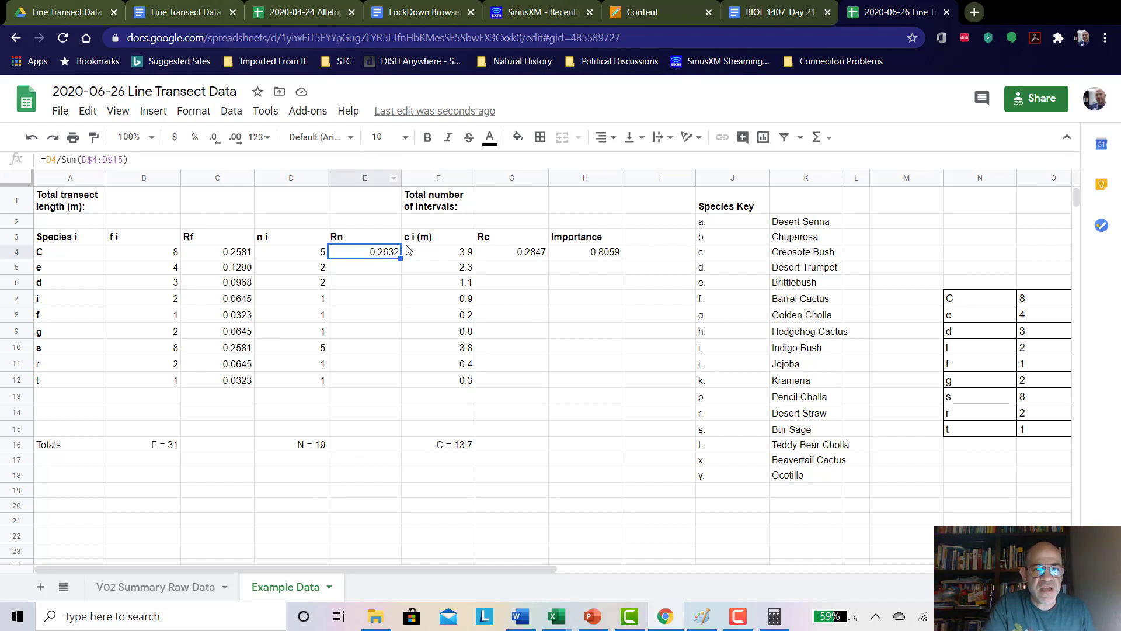
Step: Inspect the Rn formula =D4/Sum(D$4:D$15) in E4 and fill it down to E12 for all listed species
left_click(119, 160)
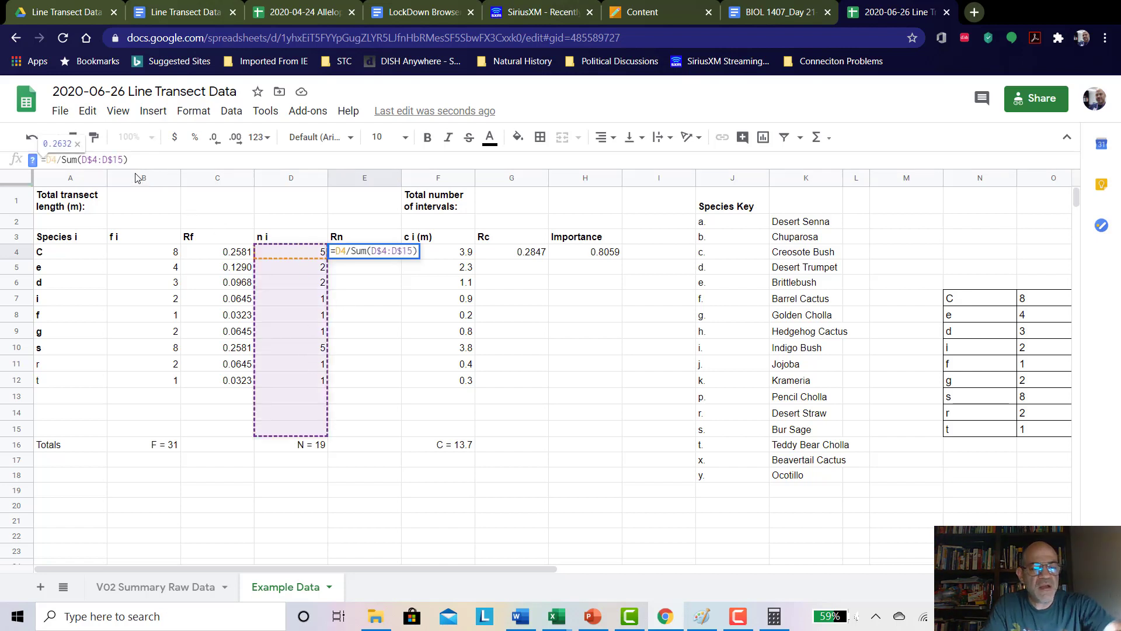
key("Escape")
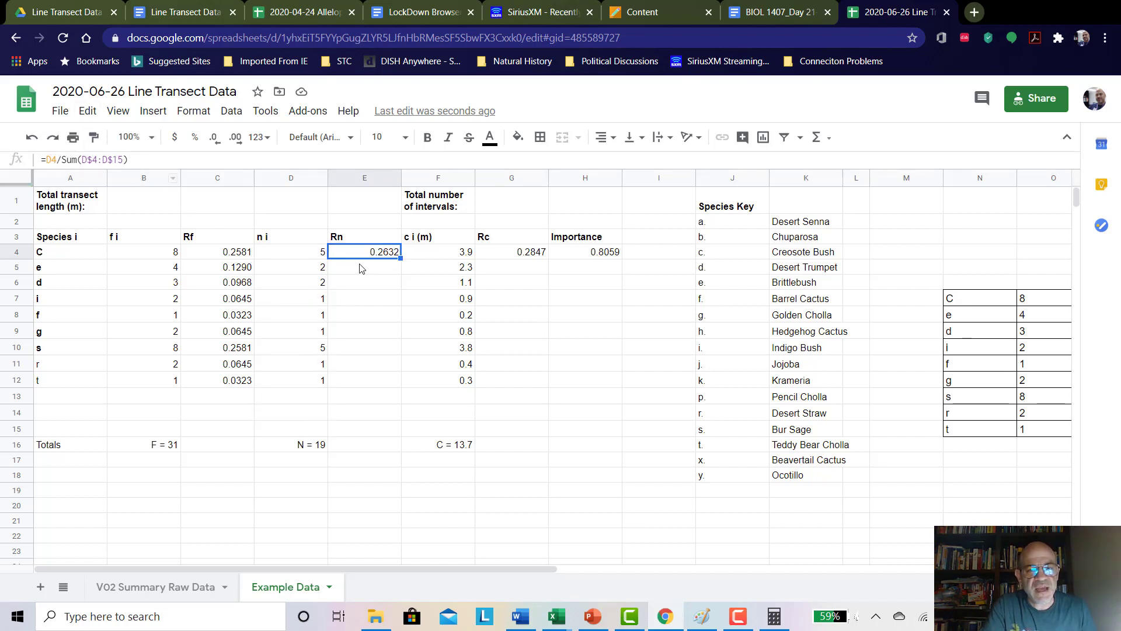
left_click_drag(400, 257, 367, 386)
left_click(376, 474)
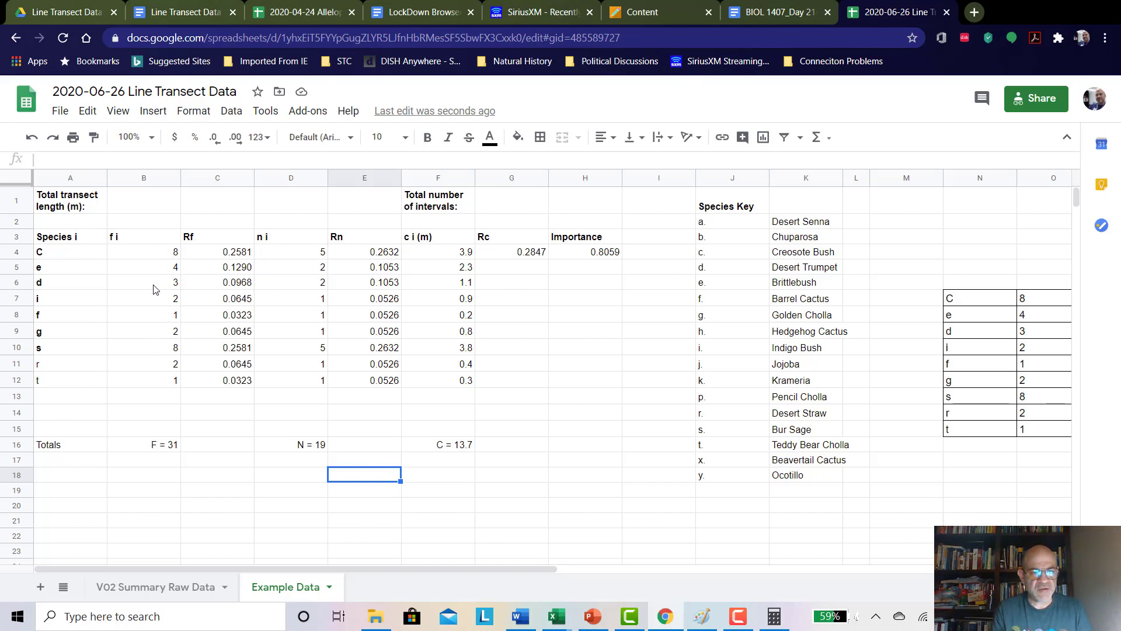
Step: Review the f i, n i and c i (m) column headings in row 3
left_click(143, 253)
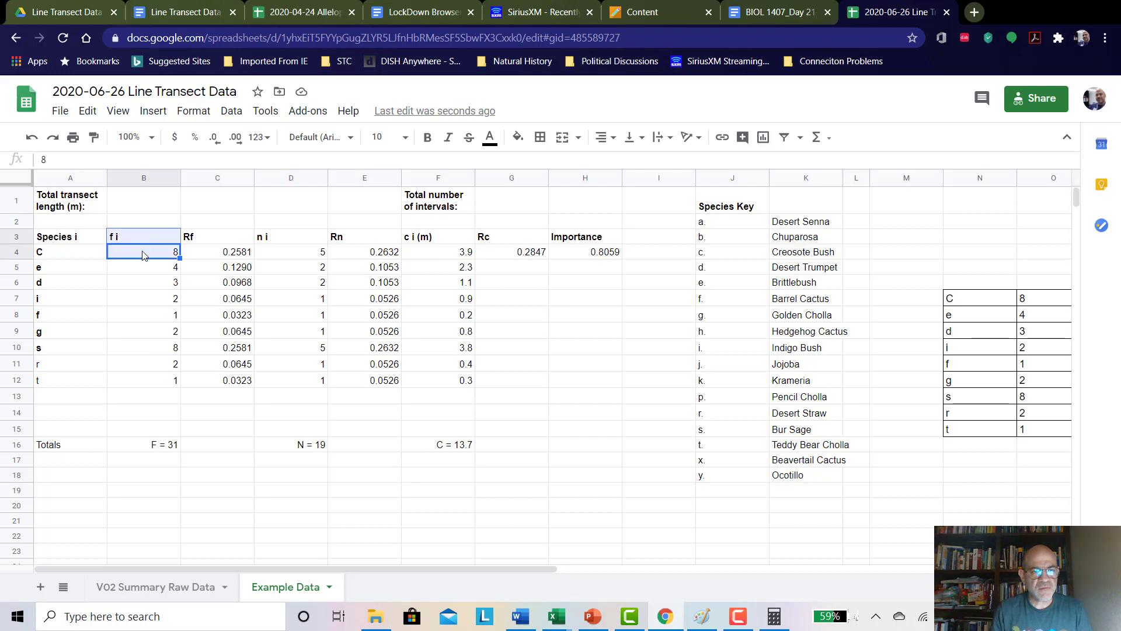
left_click(141, 240)
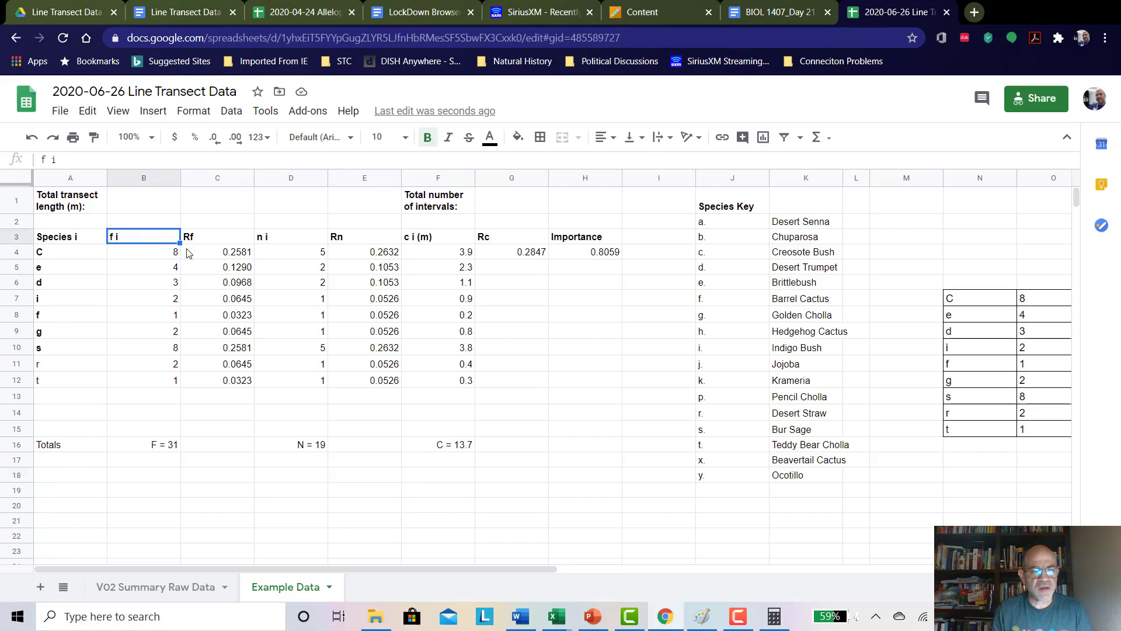
left_click(288, 243)
left_click(428, 242)
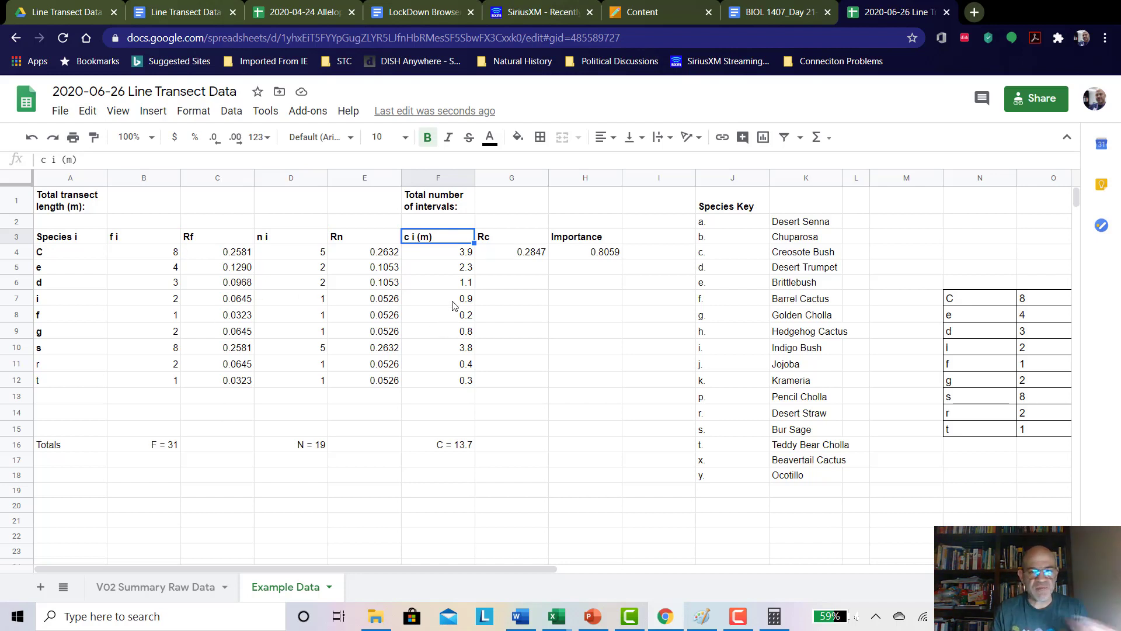
Step: Fill the Rc formula =F4/Sum(F$4:F$15) from G4 down to G12 for all listed species
left_click(498, 253)
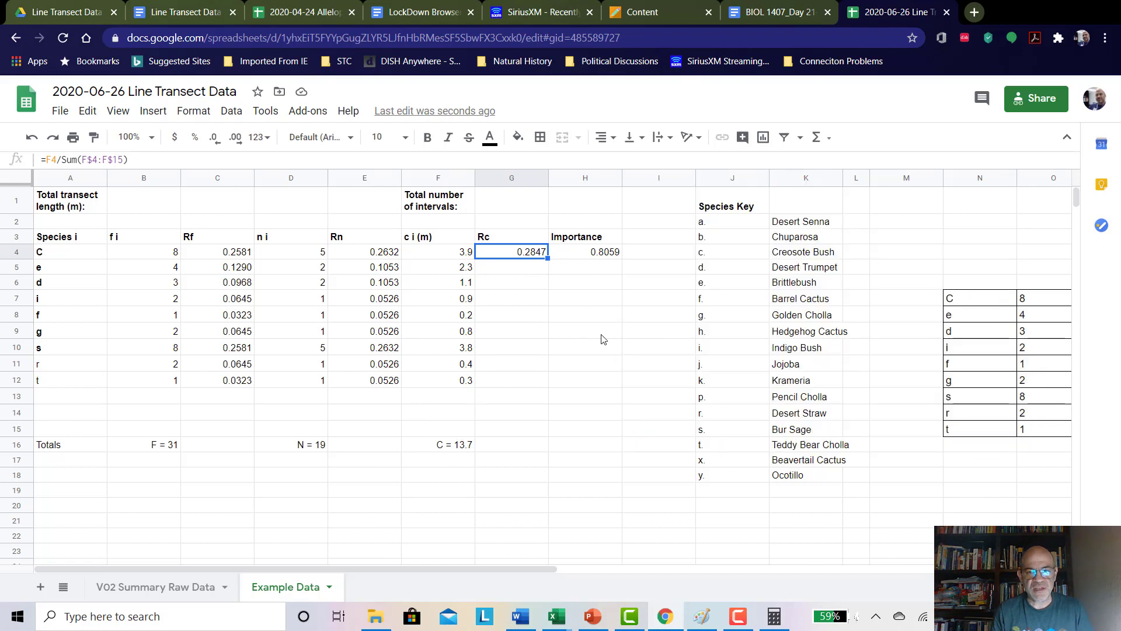
key("ctrl+c")
key("Escape")
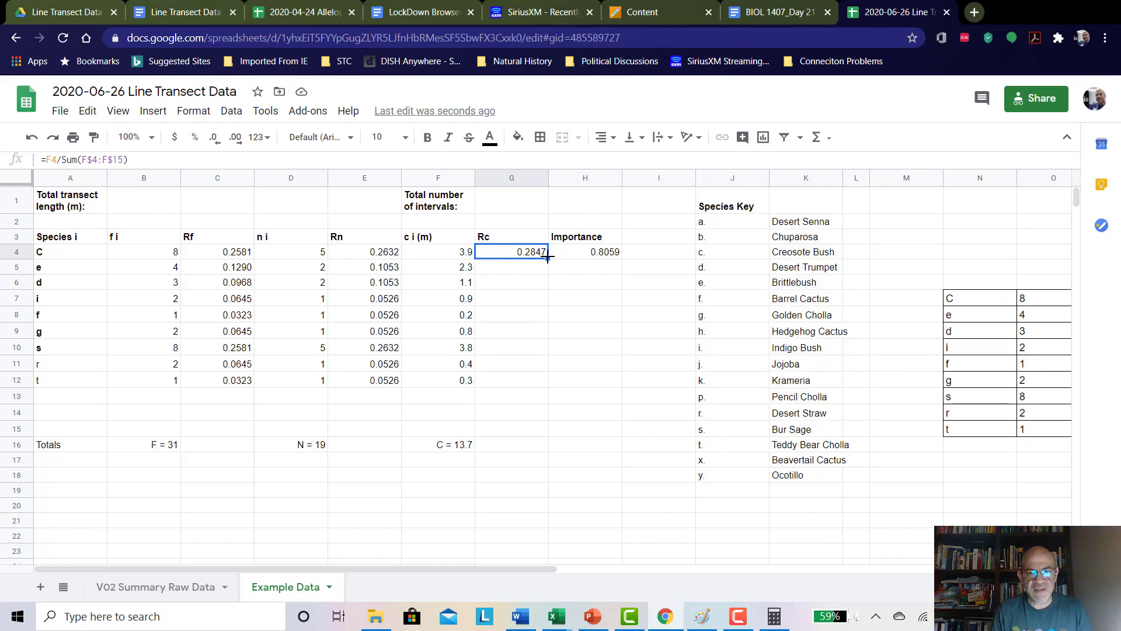
left_click_drag(547, 258, 543, 381)
left_click(534, 458)
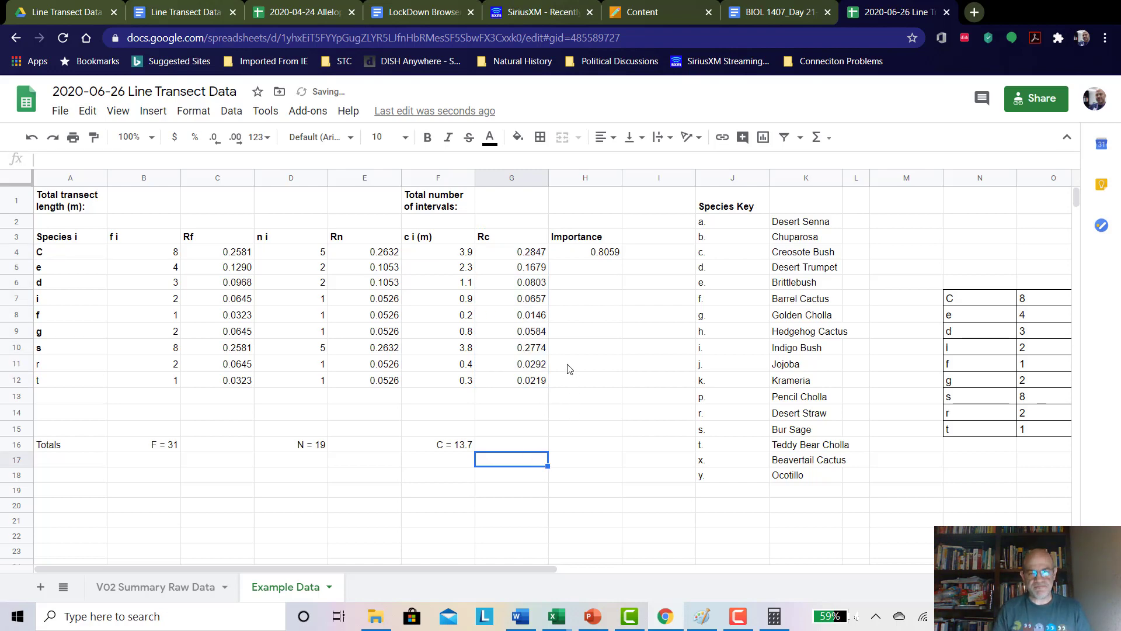
Step: Switch to the Lab 20 presentation in PowerPoint and consult the importance value formula on slide 15
left_click(604, 496)
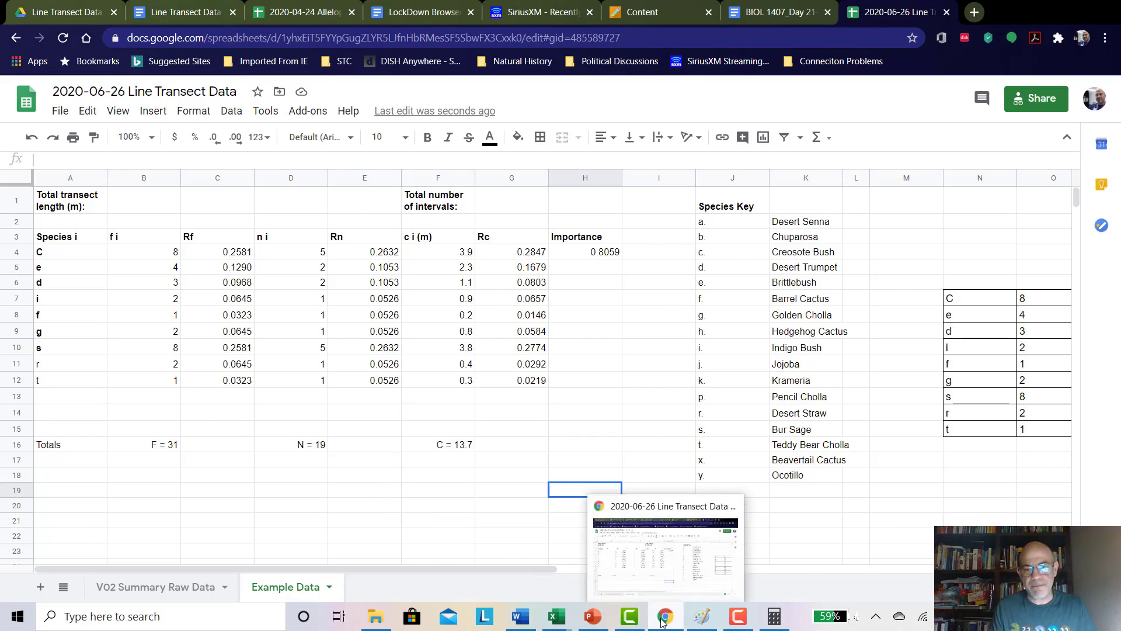
left_click(606, 624)
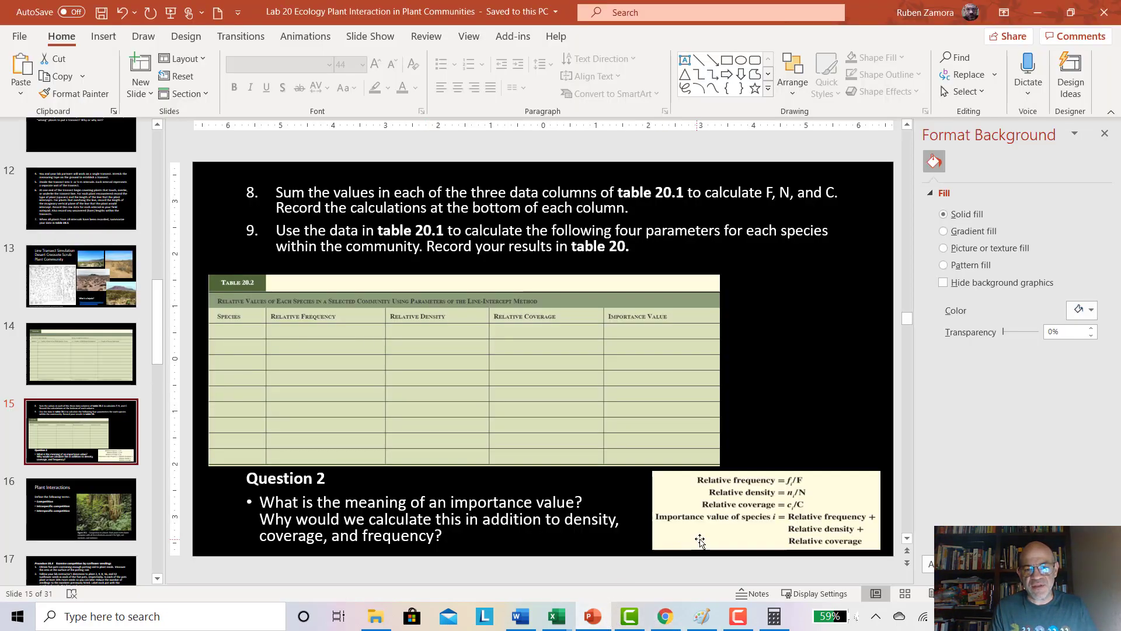